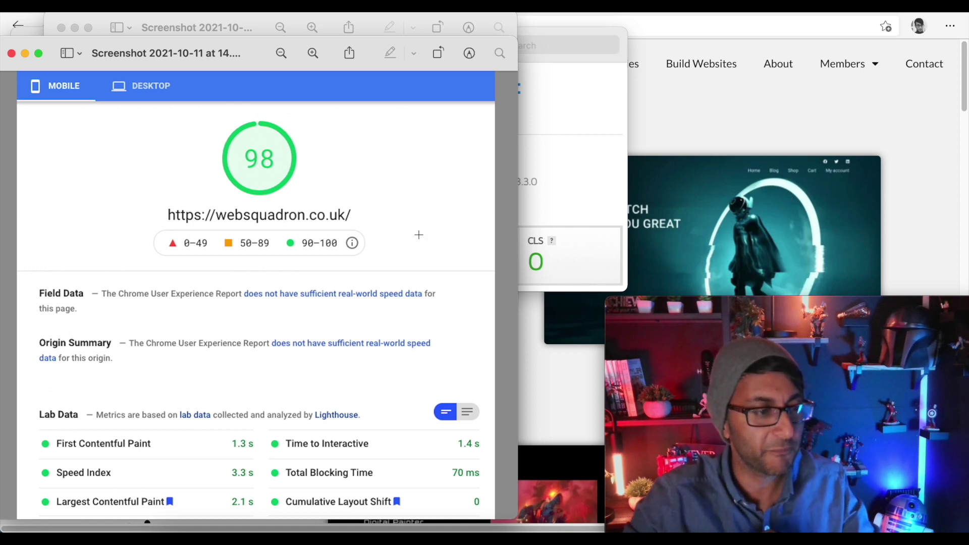
Step: Close the open screenshots of the mobile, desktop and GTmetrix speed test results to reveal the website
{"action": "left_click", "coordinate": [11, 53]}
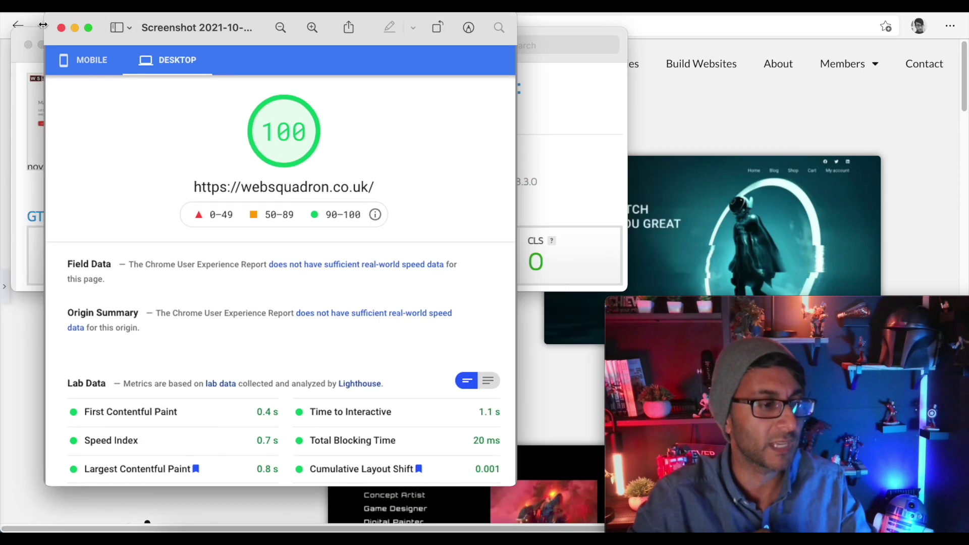
{"action": "left_click", "coordinate": [61, 28]}
{"action": "left_click", "coordinate": [28, 45]}
{"action": "left_click", "coordinate": [92, 44]}
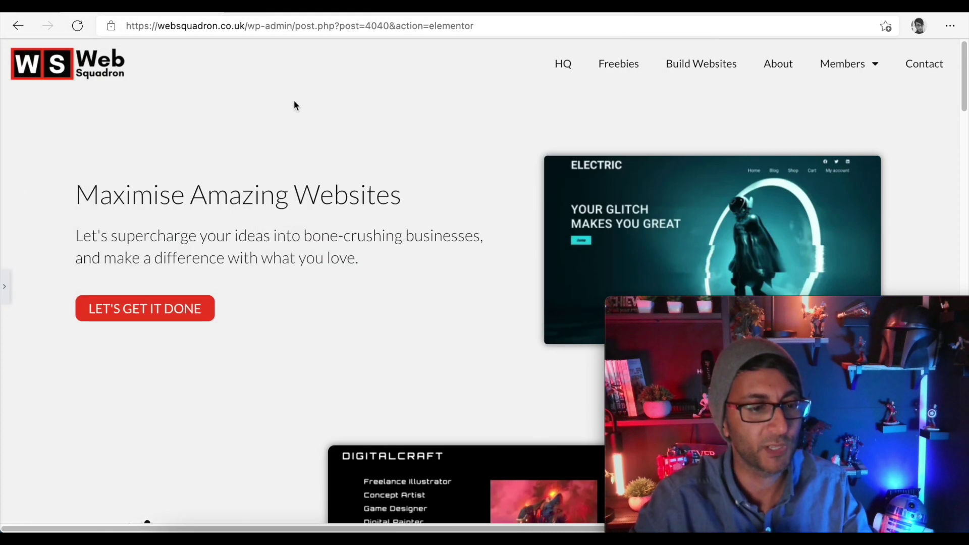
Step: Examine the homepage without the camera window covering it, down to the Wordpress, Elementor and Performance section and back up
{"action": "mouse_move", "coordinate": [660, 322]}
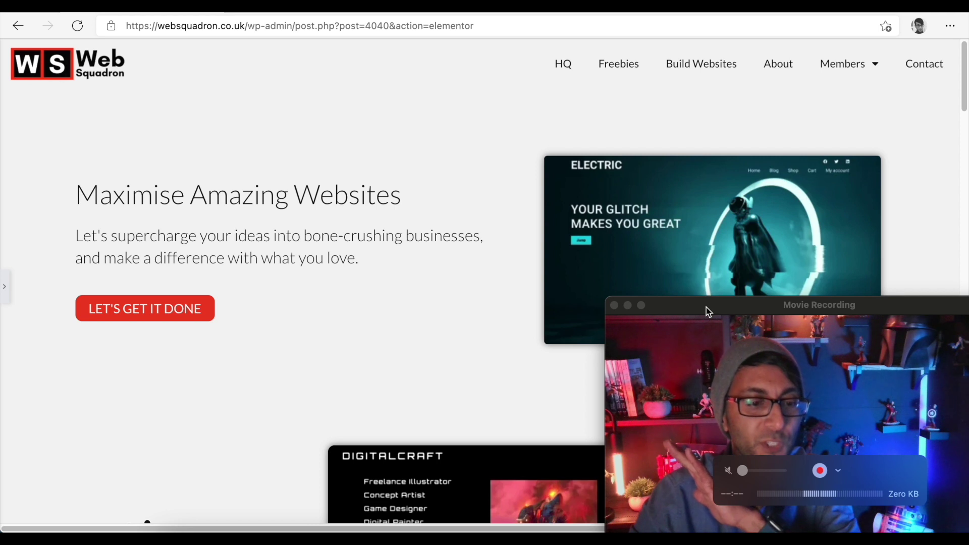
{"action": "left_click_drag", "start_coordinate": [697, 308], "coordinate": [922, 529]}
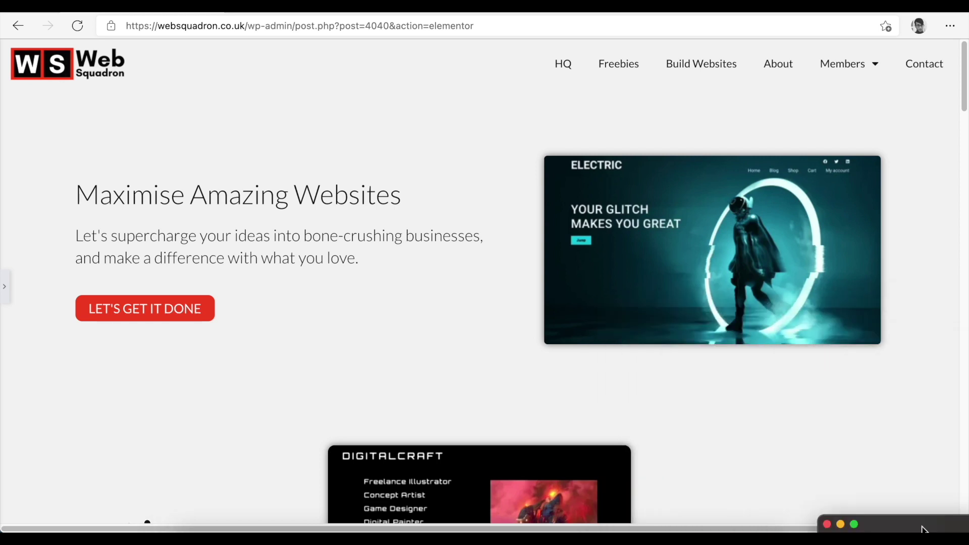
{"action": "left_click", "coordinate": [917, 262]}
{"action": "left_click_drag", "start_coordinate": [965, 88], "coordinate": [961, 301]}
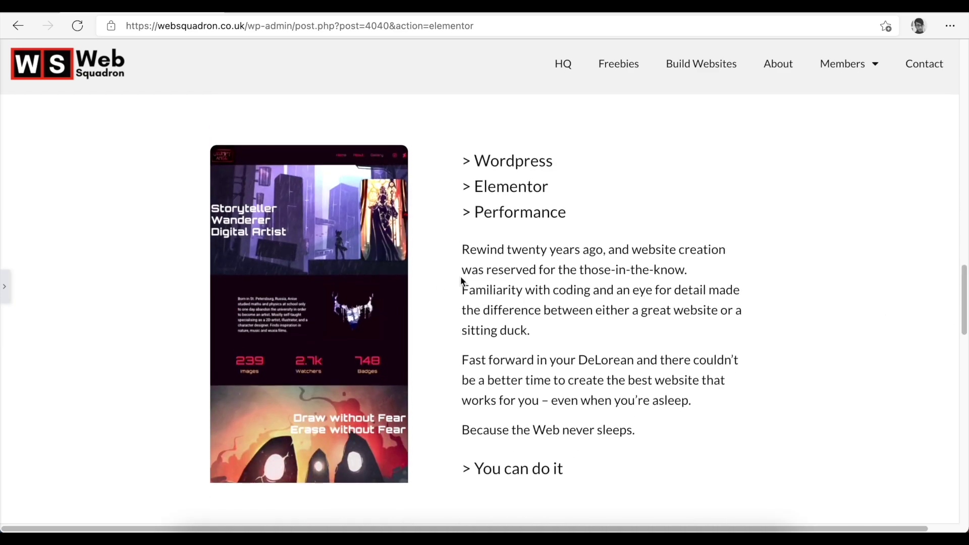
{"action": "mouse_move", "coordinate": [333, 384]}
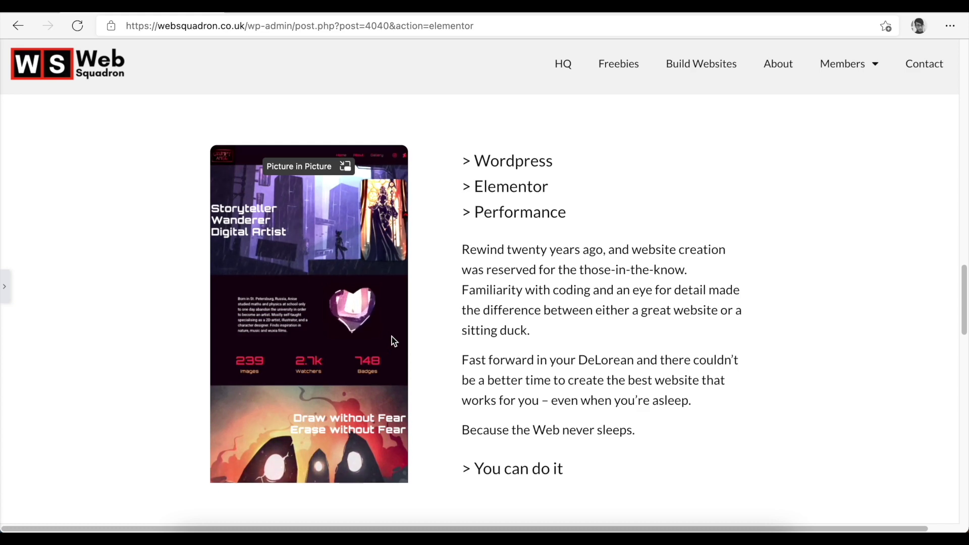
{"action": "left_click_drag", "start_coordinate": [961, 273], "coordinate": [964, 25]}
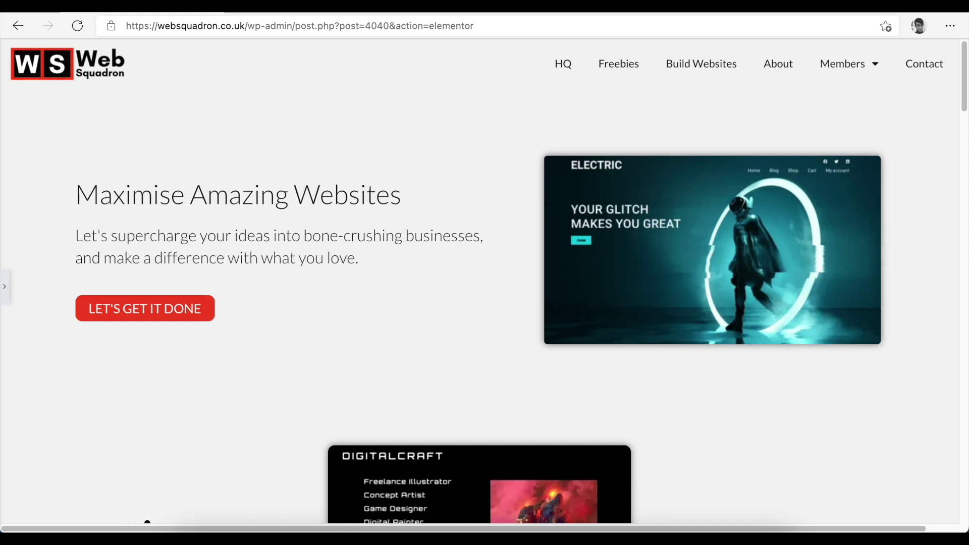
{"action": "left_click_drag", "start_coordinate": [968, 389], "coordinate": [741, 328]}
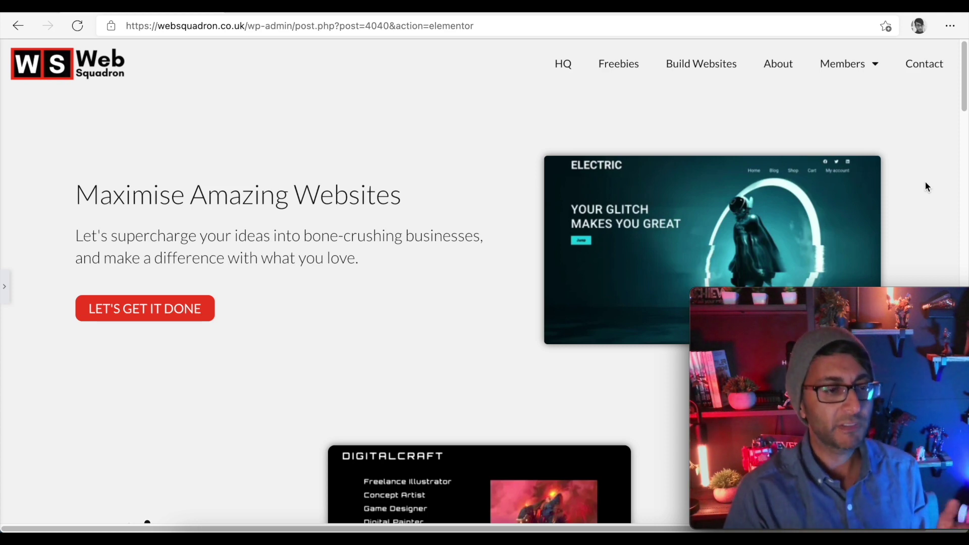
Step: Examine the homepage's opening section and the moving headings around the Digitalcraft image, returning from the bulk image resizing site
{"action": "scroll", "coordinate": [447, 221], "scroll_direction": "down", "scroll_amount": 3}
{"action": "scroll", "coordinate": [447, 222], "scroll_direction": "down", "scroll_amount": 3}
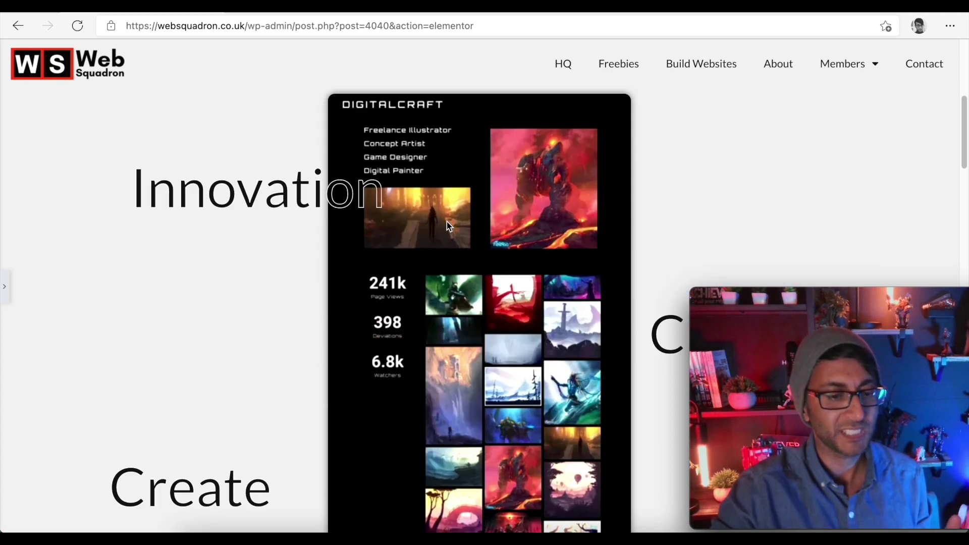
{"action": "scroll", "coordinate": [446, 222], "scroll_direction": "up", "scroll_amount": 5}
{"action": "scroll", "coordinate": [425, 235], "scroll_direction": "down", "scroll_amount": 3}
{"action": "scroll", "coordinate": [425, 235], "scroll_direction": "up", "scroll_amount": 5}
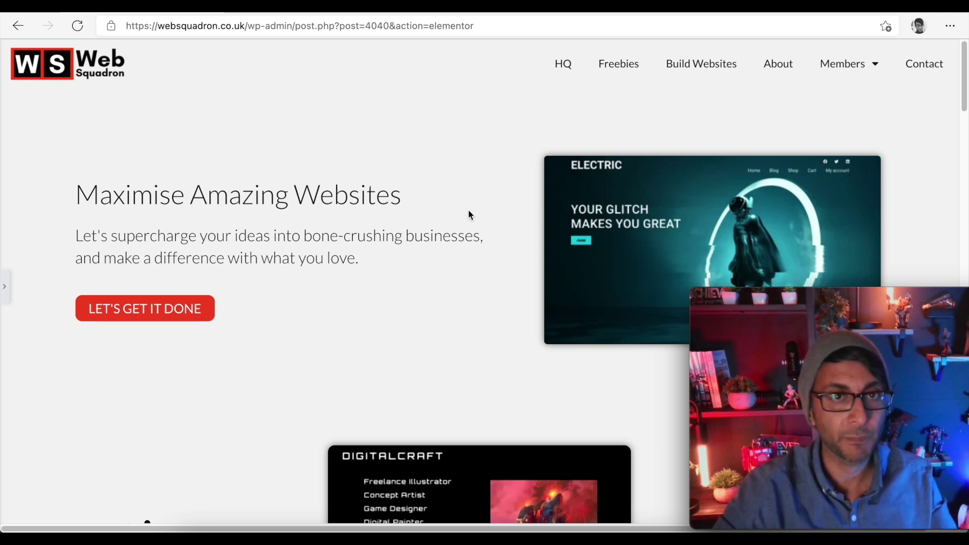
{"action": "scroll", "coordinate": [509, 275], "scroll_direction": "down", "scroll_amount": 1}
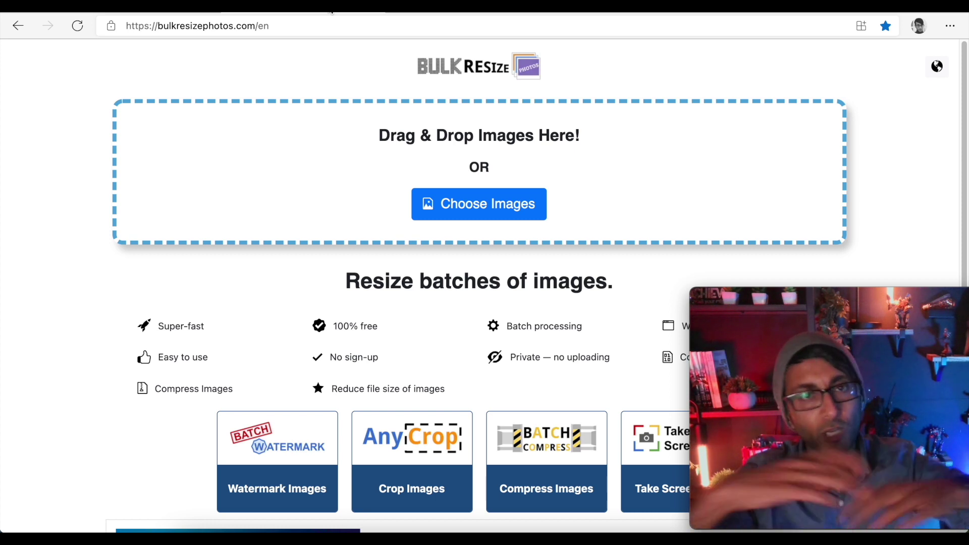
{"action": "left_click", "coordinate": [180, 11]}
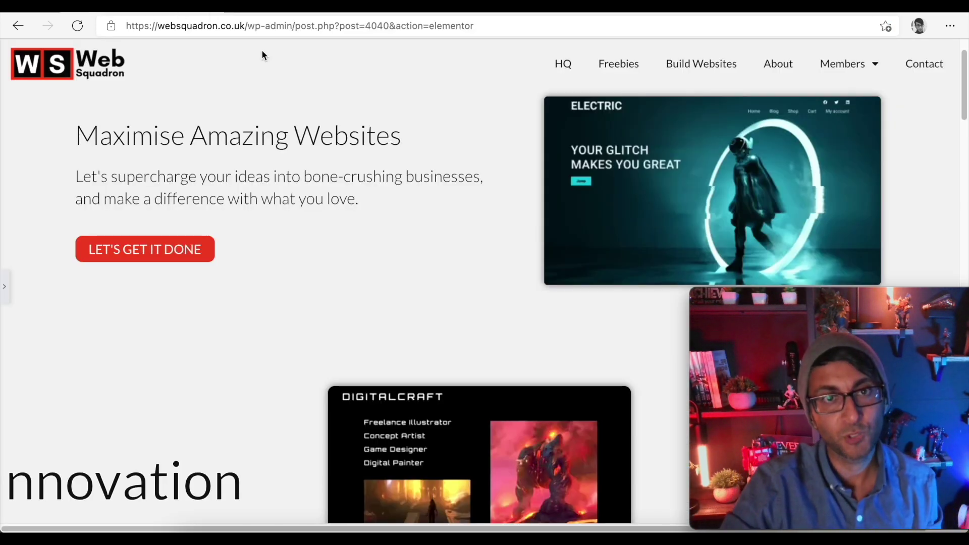
{"action": "scroll", "coordinate": [460, 260], "scroll_direction": "down", "scroll_amount": 2}
{"action": "scroll", "coordinate": [461, 262], "scroll_direction": "up", "scroll_amount": 3}
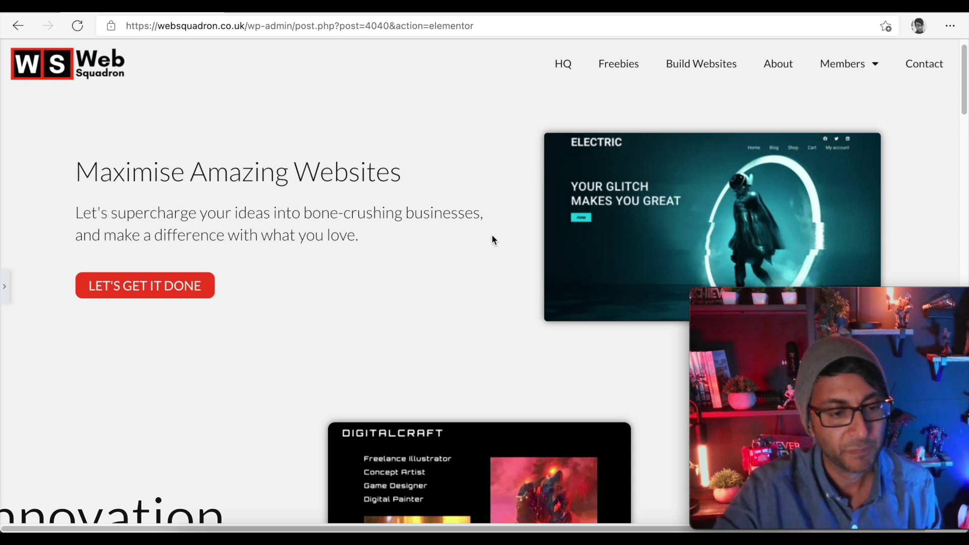
{"action": "scroll", "coordinate": [504, 248], "scroll_direction": "down", "scroll_amount": 1}
{"action": "scroll", "coordinate": [640, 230], "scroll_direction": "up", "scroll_amount": 1}
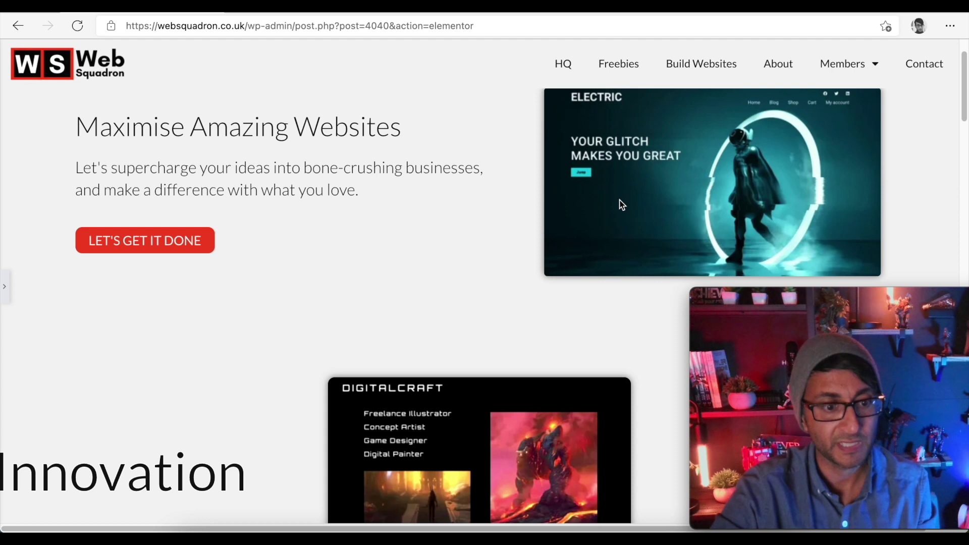
{"action": "scroll", "coordinate": [631, 169], "scroll_direction": "up", "scroll_amount": 2}
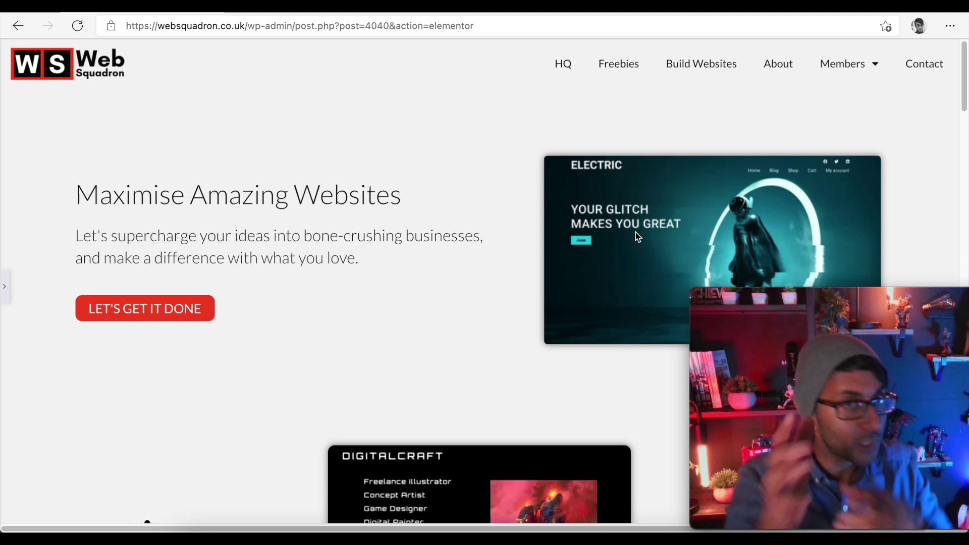
Step: Load the site's plugins.php admin page and look through the list of installed plugins
{"action": "left_click", "coordinate": [298, 26]}
{"action": "left_click", "coordinate": [299, 26]}
{"action": "left_click_drag", "start_coordinate": [299, 26], "coordinate": [496, 33]}
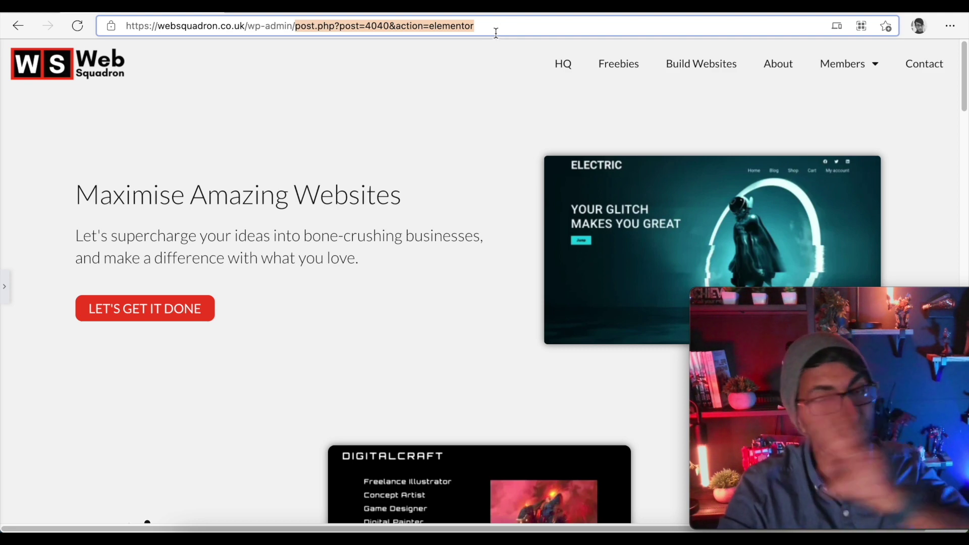
{"action": "type", "text": "plugins.php"}
{"action": "key", "text": "Return"}
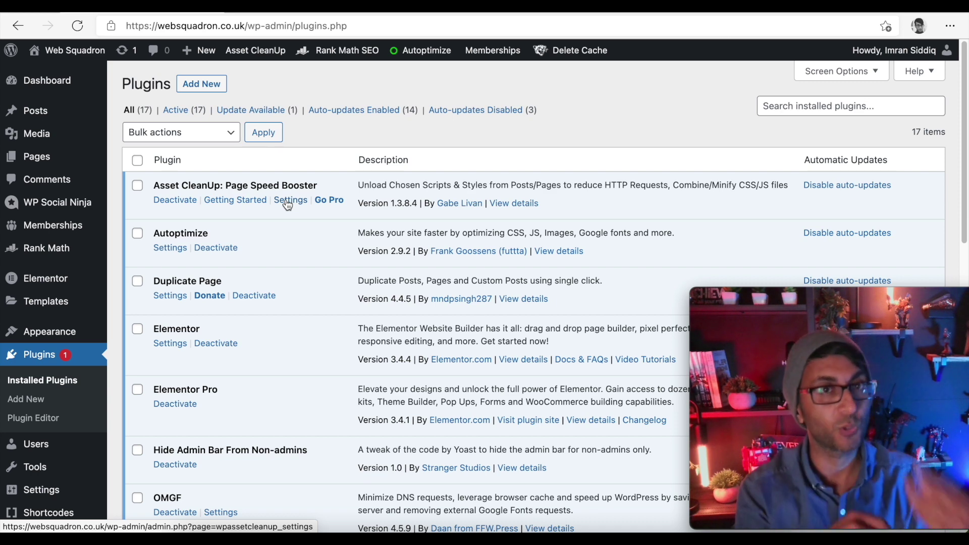
{"action": "scroll", "coordinate": [295, 337], "scroll_direction": "down", "scroll_amount": 5}
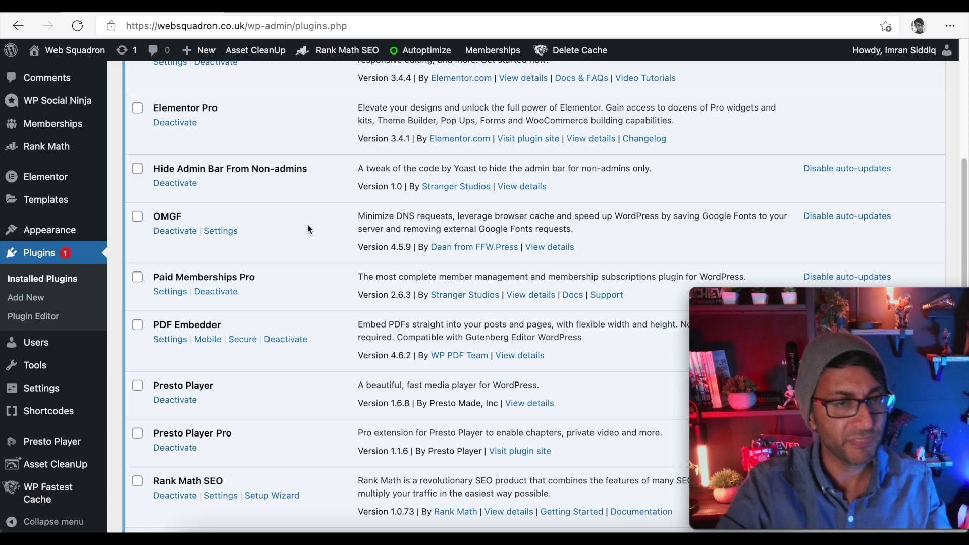
{"action": "scroll", "coordinate": [307, 224], "scroll_direction": "up", "scroll_amount": 5}
{"action": "scroll", "coordinate": [307, 230], "scroll_direction": "up", "scroll_amount": 1}
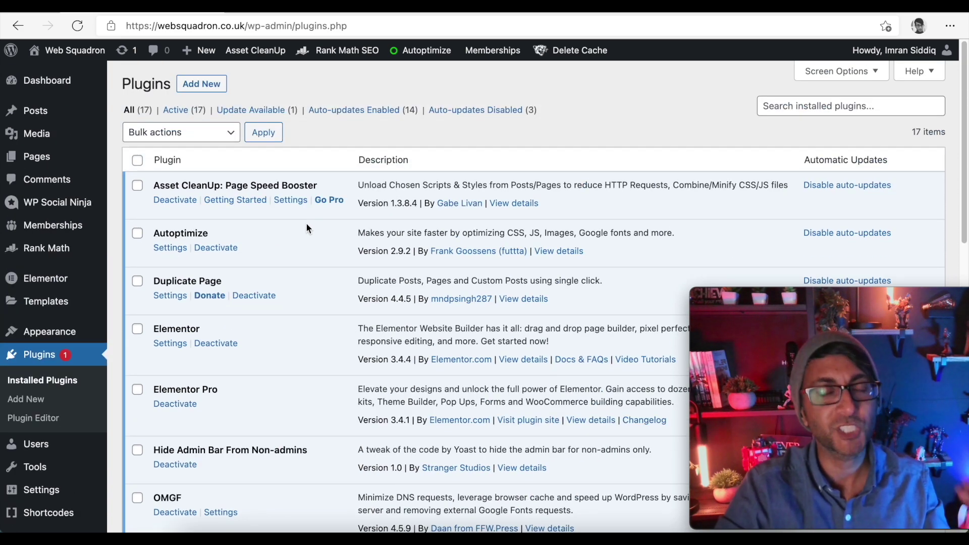
Step: Open the homepage for editing from the Pages list and examine Asset CleanUp's per-file unload rules for Elementor and Paid Memberships Pro
{"action": "left_click", "coordinate": [38, 156]}
{"action": "left_click", "coordinate": [161, 230]}
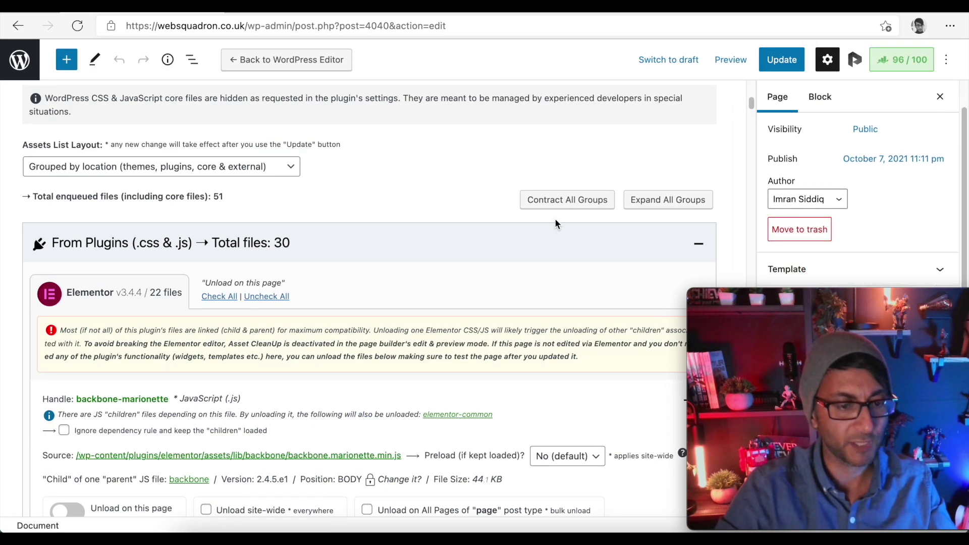
{"action": "scroll", "coordinate": [558, 223], "scroll_direction": "down", "scroll_amount": 10}
{"action": "scroll", "coordinate": [450, 259], "scroll_direction": "up", "scroll_amount": 5}
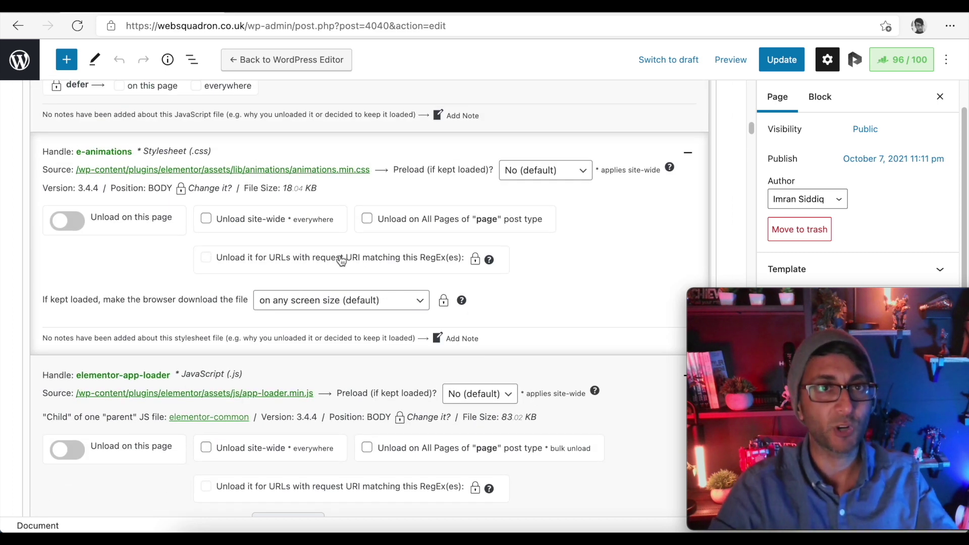
{"action": "scroll", "coordinate": [342, 259], "scroll_direction": "down", "scroll_amount": 7}
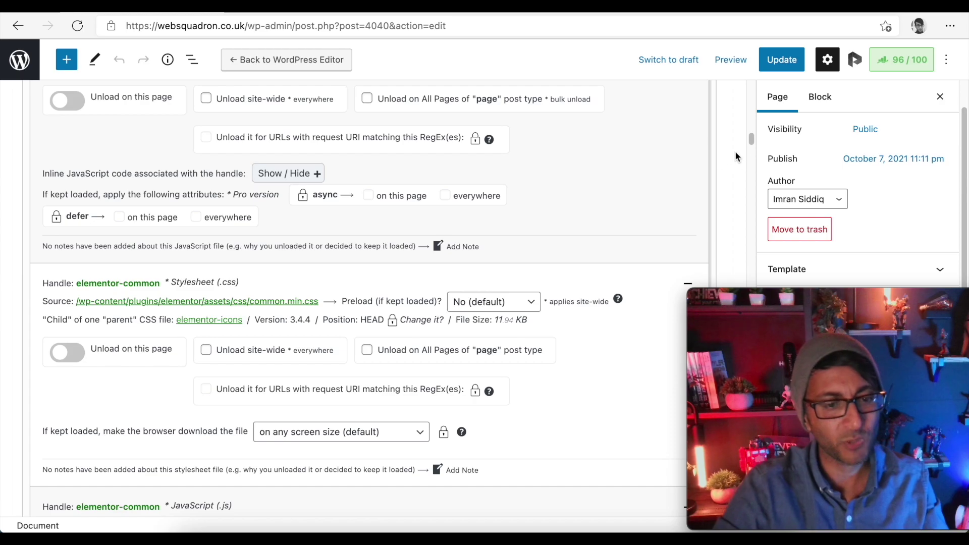
{"action": "left_click_drag", "start_coordinate": [751, 137], "coordinate": [749, 338]}
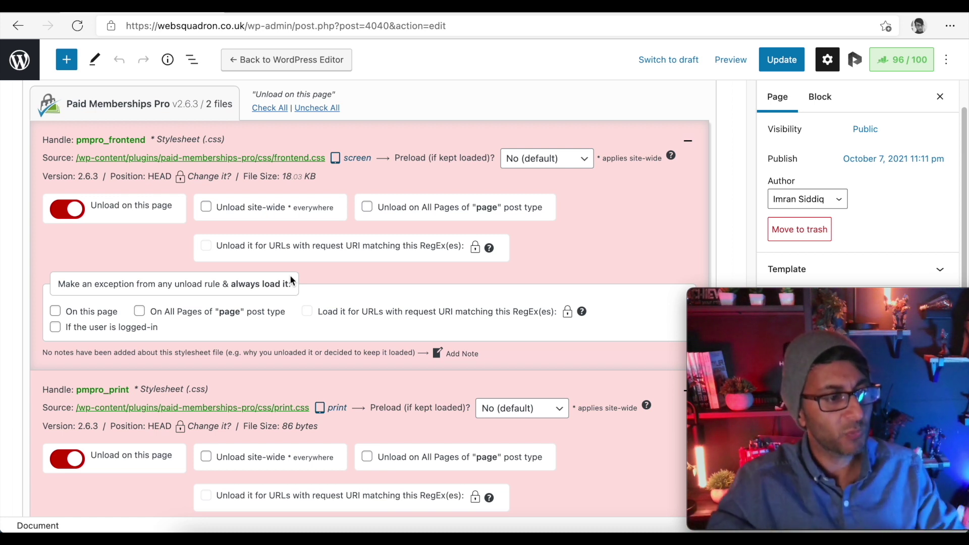
{"action": "left_click", "coordinate": [128, 213]}
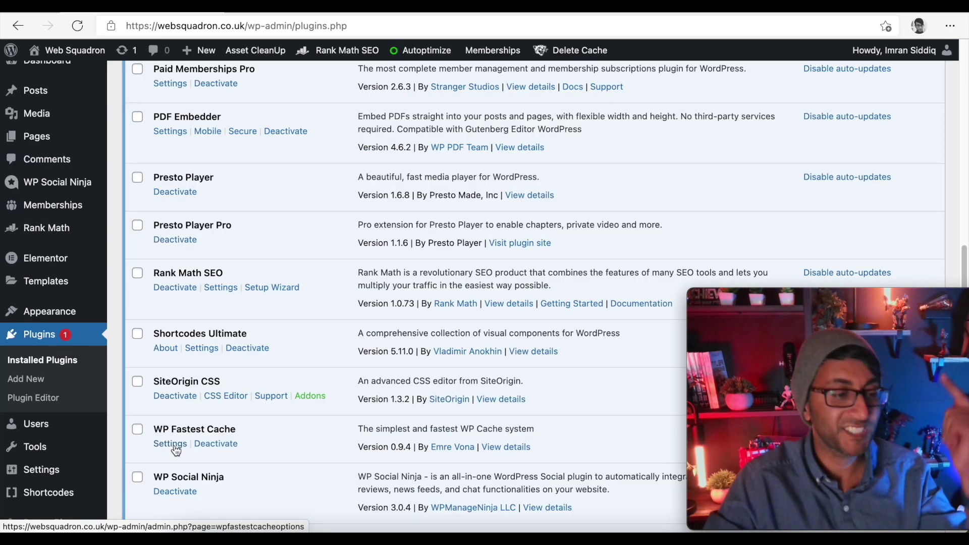
Step: Open the WP Fastest Cache settings from the installed plugins and review which caching, minify and combine options are enabled
{"action": "left_click", "coordinate": [173, 446]}
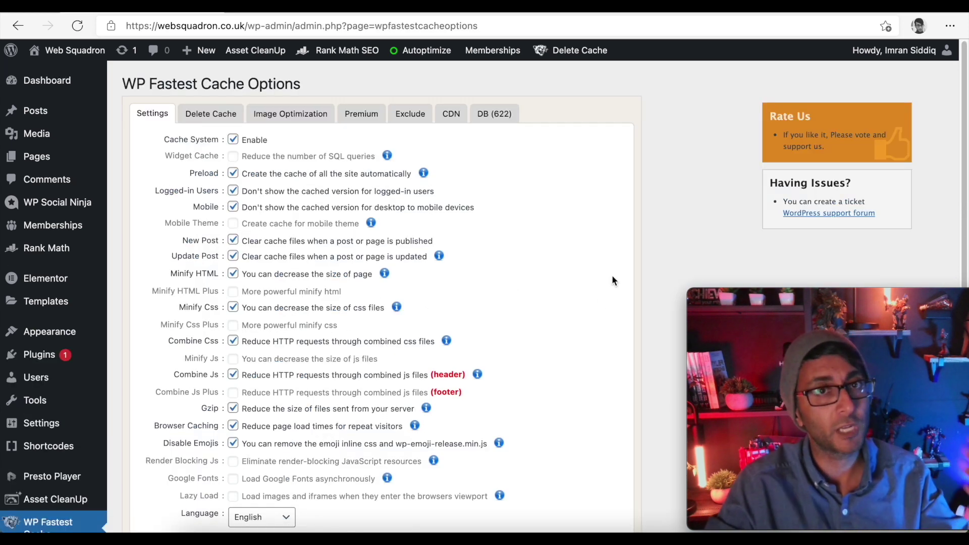
{"action": "scroll", "coordinate": [592, 309], "scroll_direction": "down", "scroll_amount": 1}
{"action": "scroll", "coordinate": [593, 309], "scroll_direction": "down", "scroll_amount": 1}
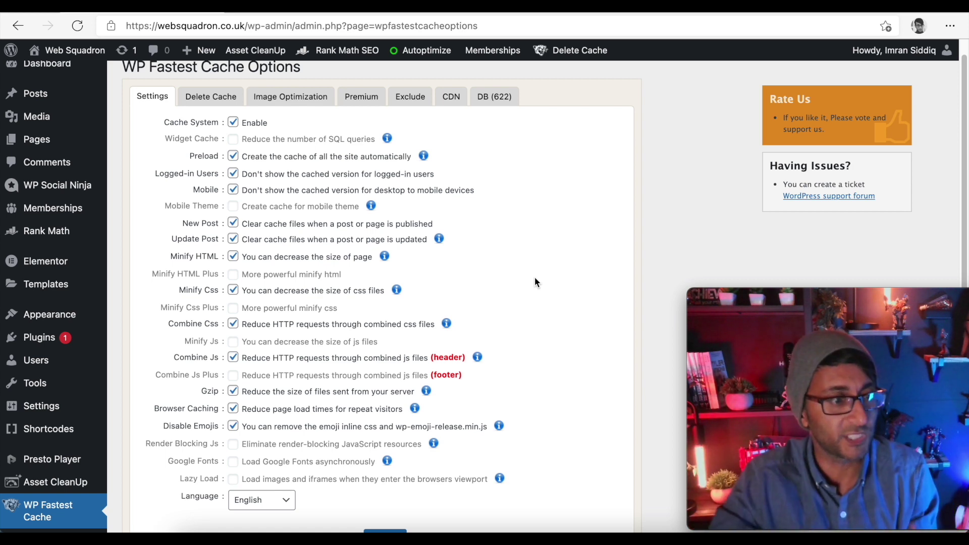
Step: Return to the installed plugins, open the Autoptimize settings and review the JavaScript options, including the list of excluded scripts
{"action": "left_click", "coordinate": [20, 26]}
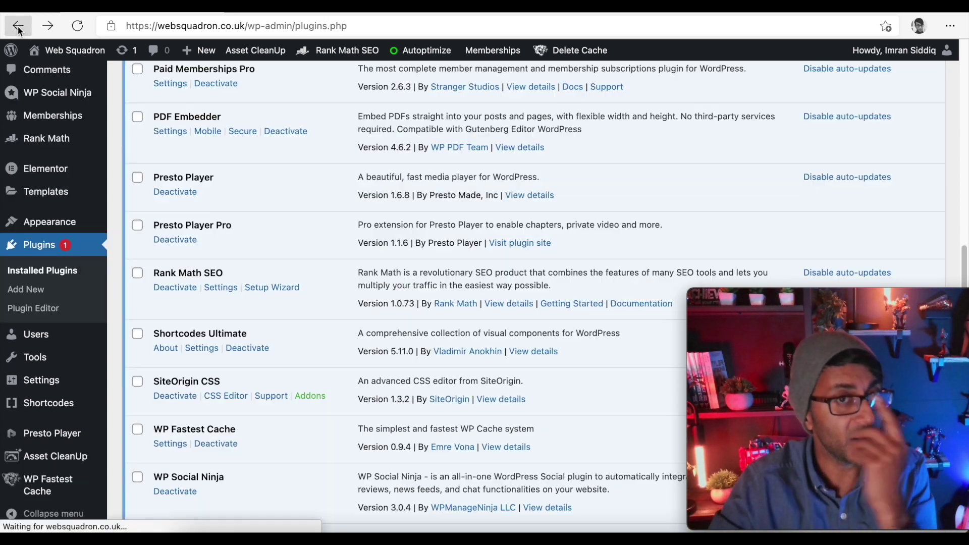
{"action": "scroll", "coordinate": [283, 267], "scroll_direction": "up", "scroll_amount": 9}
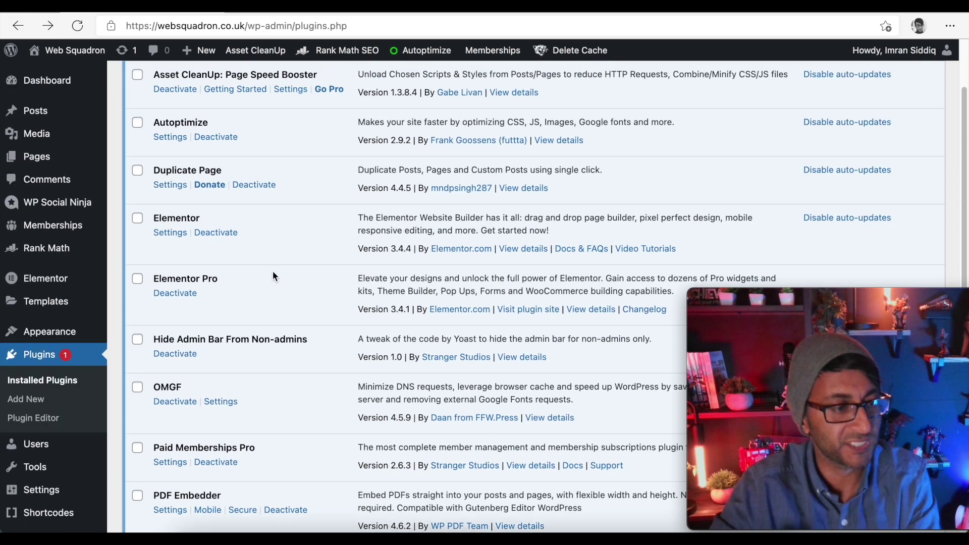
{"action": "left_click", "coordinate": [170, 196]}
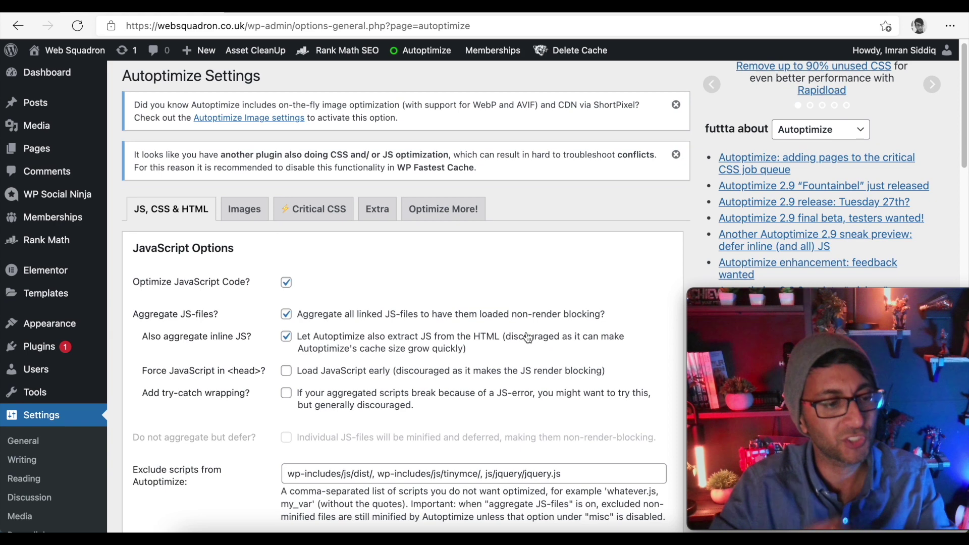
{"action": "scroll", "coordinate": [528, 337], "scroll_direction": "down", "scroll_amount": 2}
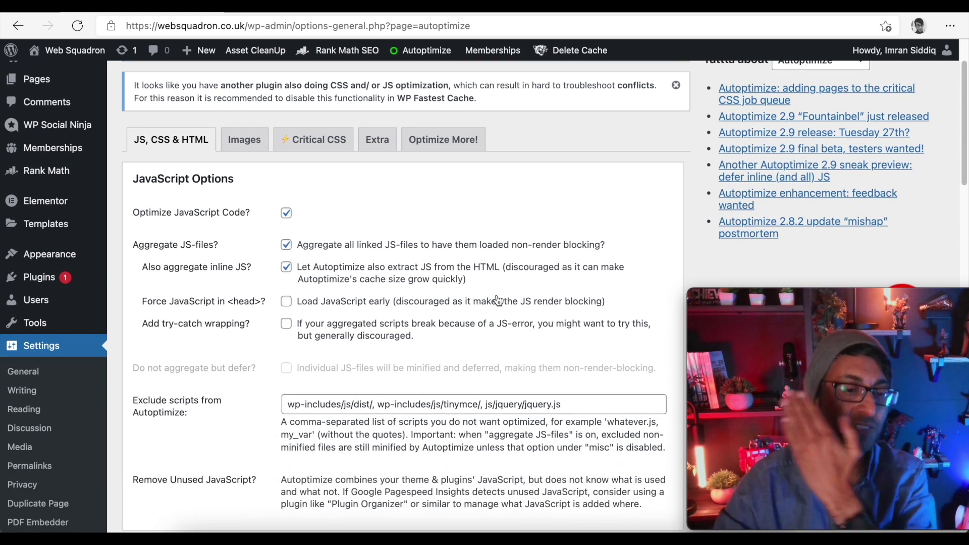
{"action": "scroll", "coordinate": [505, 321], "scroll_direction": "down", "scroll_amount": 1}
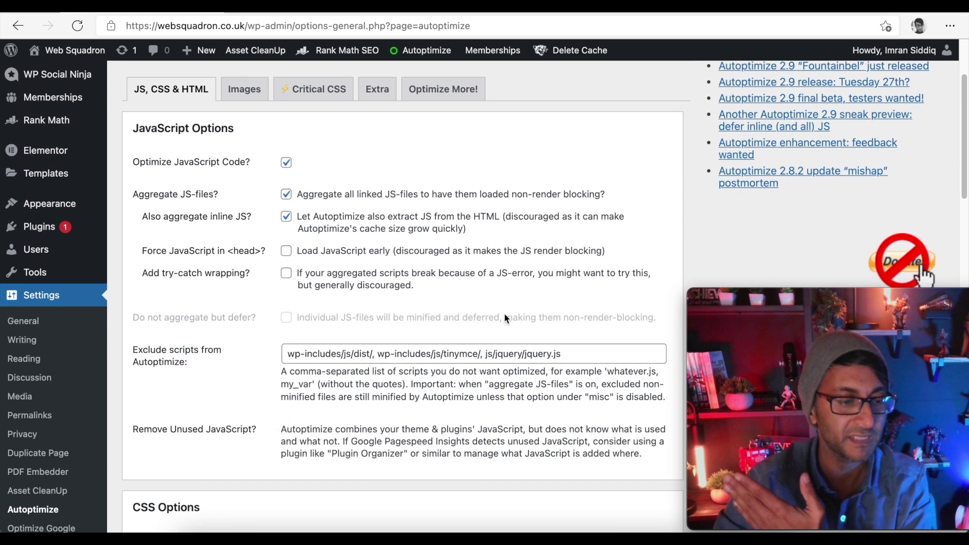
{"action": "left_click", "coordinate": [581, 355]}
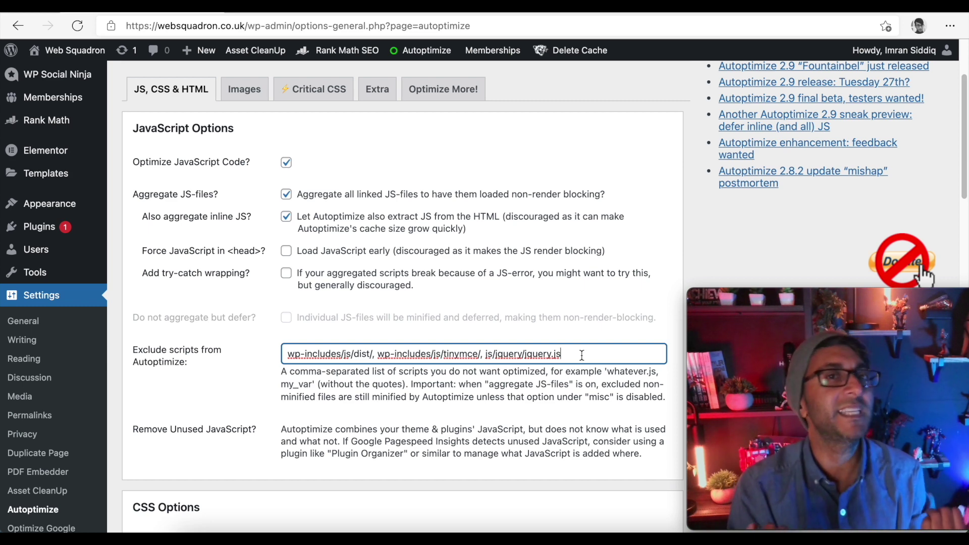
Step: Review Autoptimize's CSS options, including inlining all CSS and the list of CSS files excluded from optimization
{"action": "scroll", "coordinate": [497, 372], "scroll_direction": "down", "scroll_amount": 2}
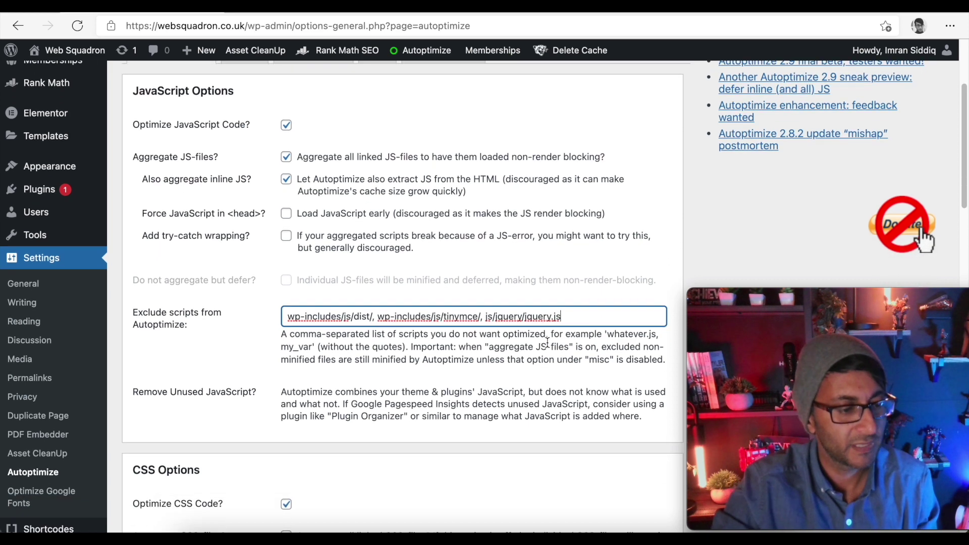
{"action": "scroll", "coordinate": [480, 386], "scroll_direction": "up", "scroll_amount": 1}
{"action": "scroll", "coordinate": [505, 374], "scroll_direction": "down", "scroll_amount": 7}
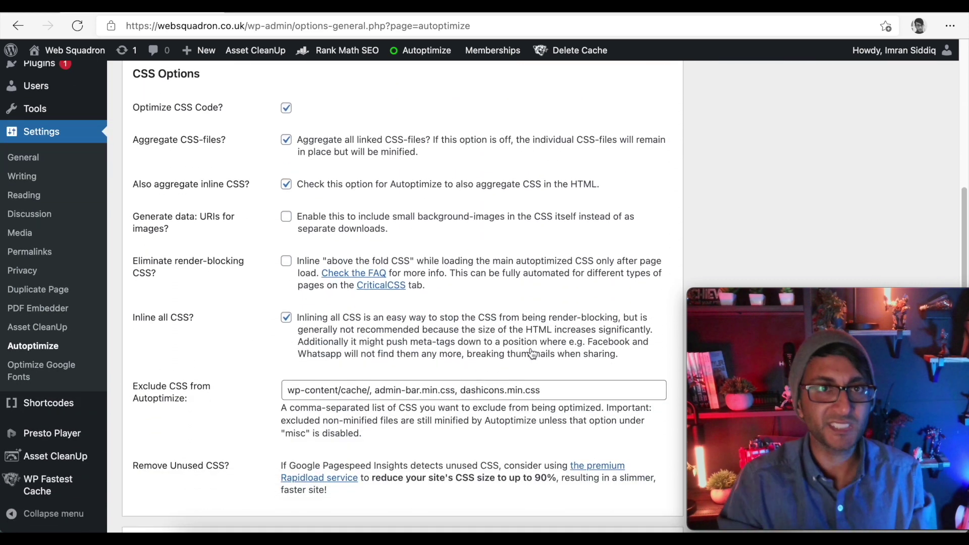
{"action": "left_click", "coordinate": [557, 391]}
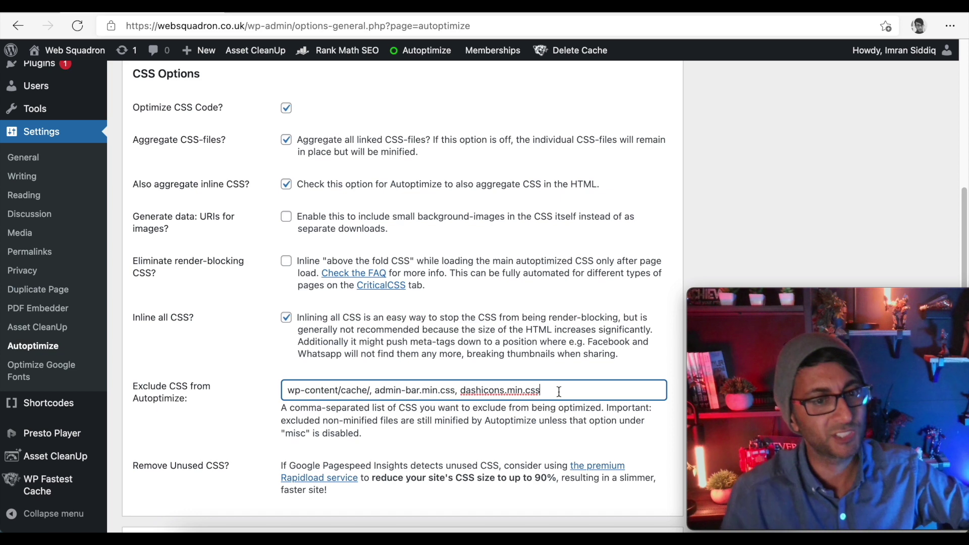
Step: Review Autoptimize's HTML, CDN and Misc options, including 404 fallbacks and optimization for logged-in editors and administrators
{"action": "scroll", "coordinate": [428, 378], "scroll_direction": "down", "scroll_amount": 15}
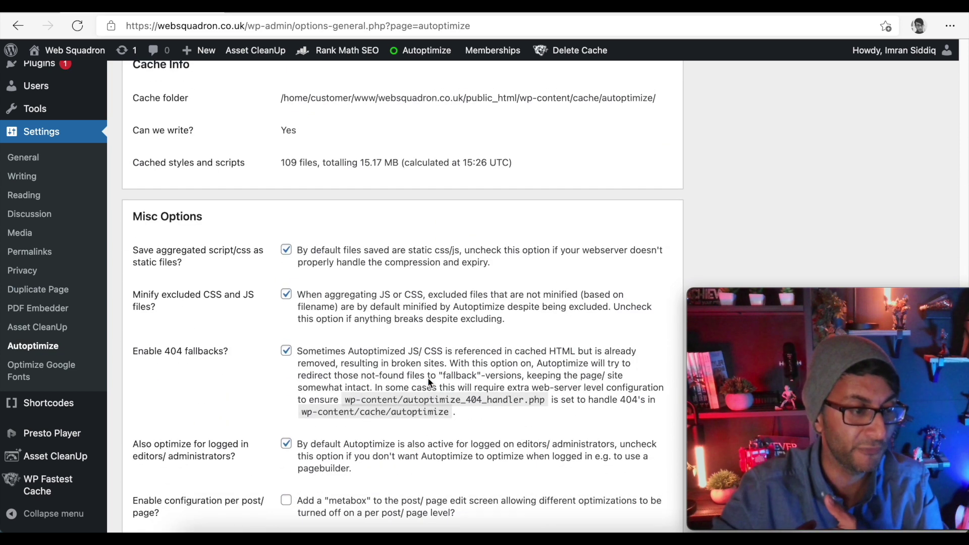
{"action": "scroll", "coordinate": [428, 379], "scroll_direction": "up", "scroll_amount": 8}
{"action": "scroll", "coordinate": [428, 383], "scroll_direction": "up", "scroll_amount": 1}
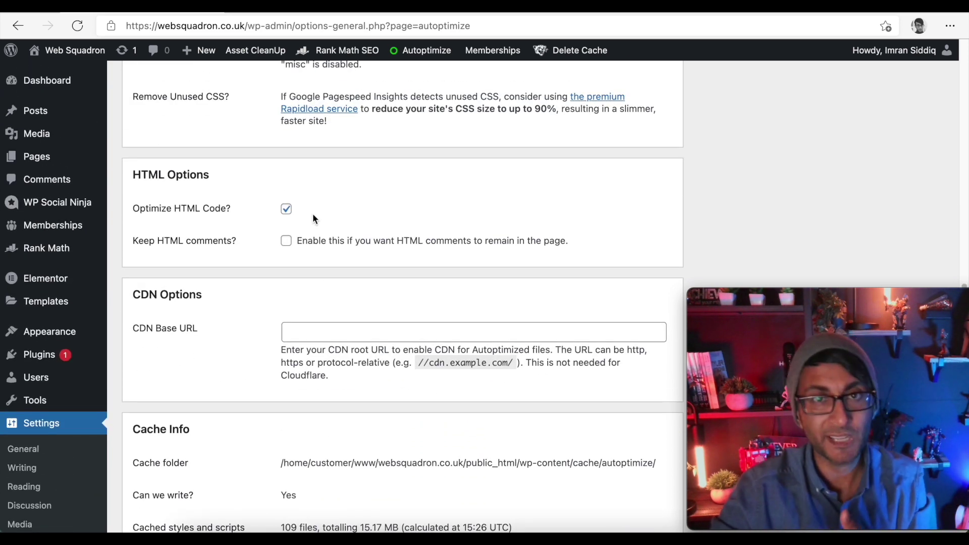
{"action": "scroll", "coordinate": [335, 269], "scroll_direction": "down", "scroll_amount": 3}
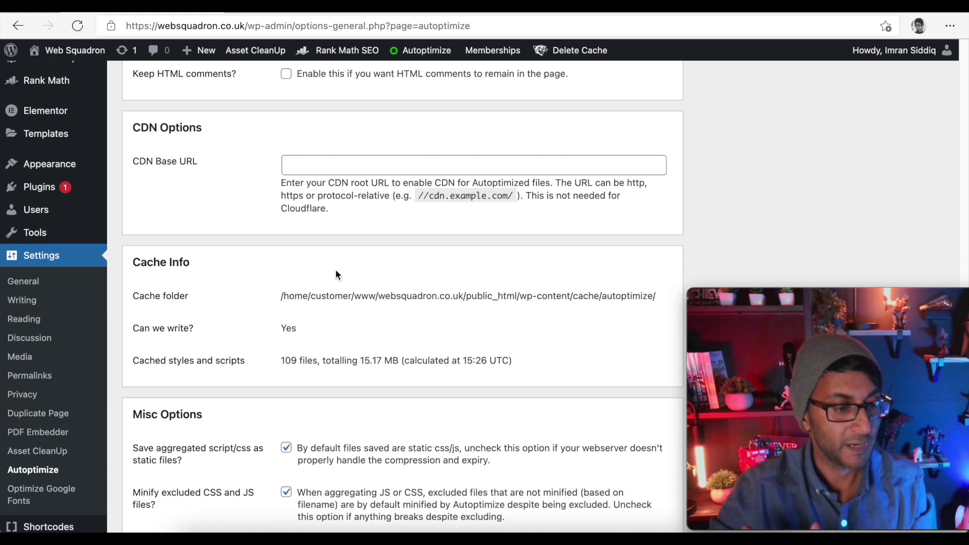
{"action": "scroll", "coordinate": [376, 376], "scroll_direction": "down", "scroll_amount": 1}
{"action": "scroll", "coordinate": [376, 377], "scroll_direction": "down", "scroll_amount": 5}
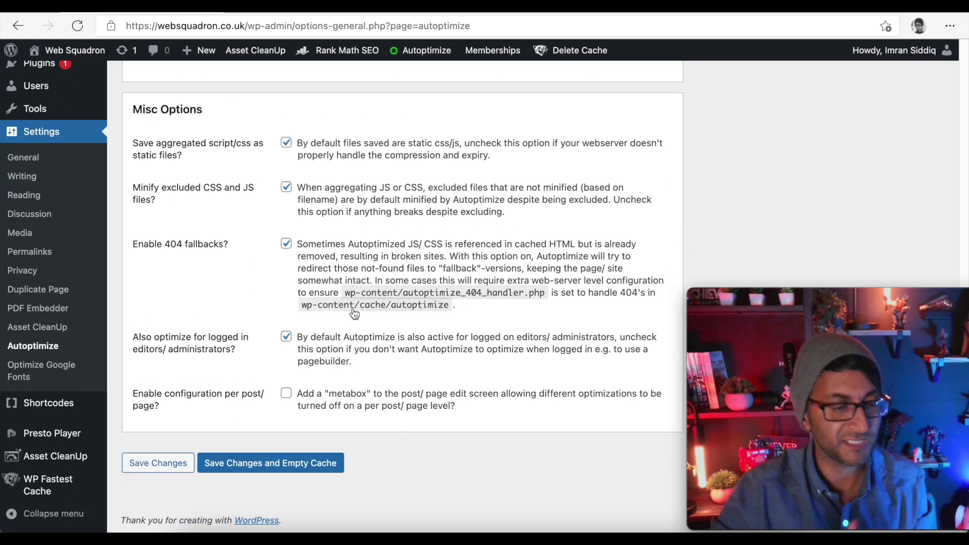
Step: Open Autoptimize's image optimization settings and review the lazy-load options, including the number of first images not lazy-loaded
{"action": "scroll", "coordinate": [353, 311], "scroll_direction": "up", "scroll_amount": 10}
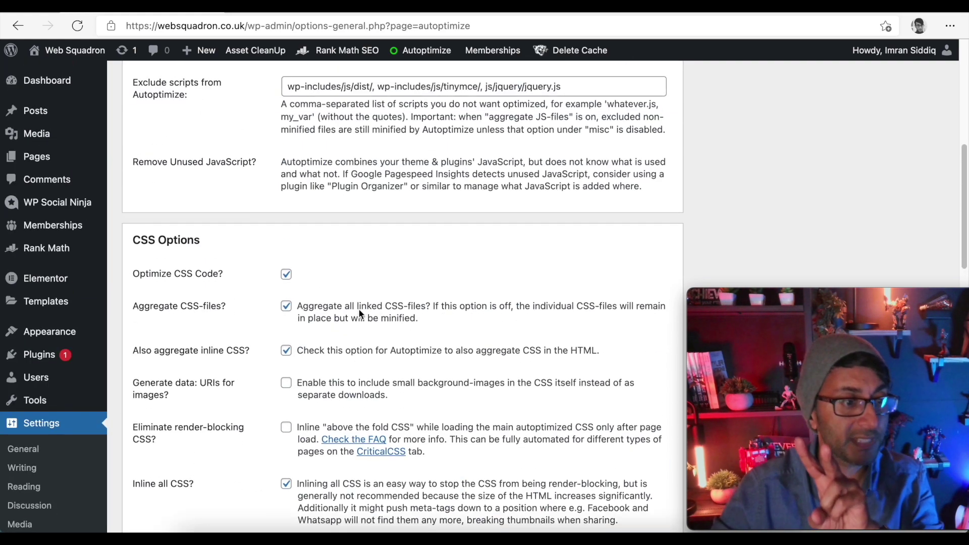
{"action": "scroll", "coordinate": [361, 314], "scroll_direction": "up", "scroll_amount": 7}
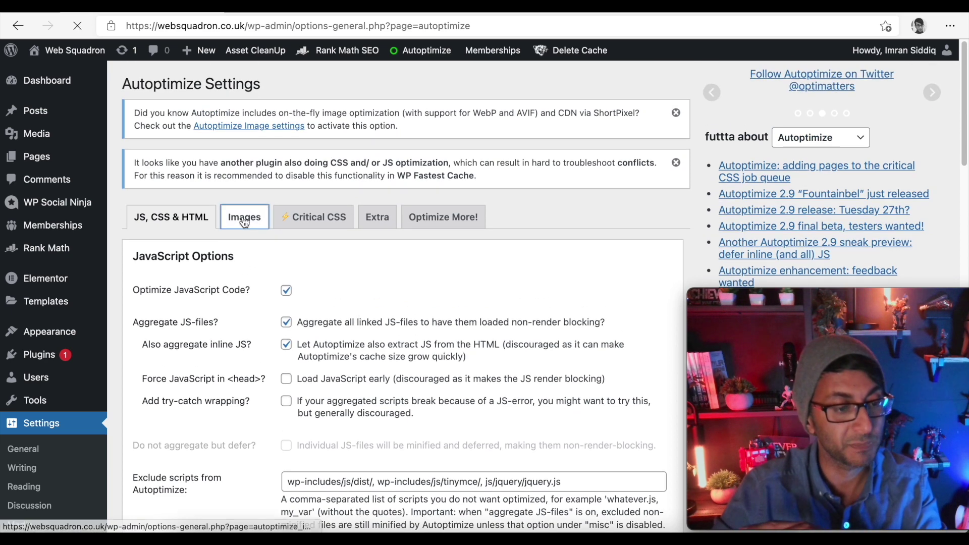
{"action": "left_click", "coordinate": [244, 218]}
{"action": "scroll", "coordinate": [456, 364], "scroll_direction": "down", "scroll_amount": 4}
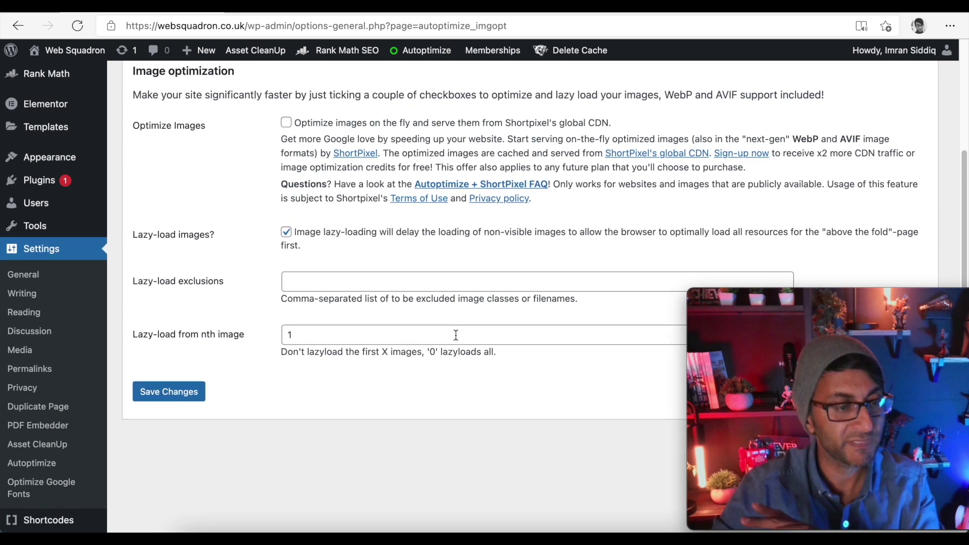
{"action": "scroll", "coordinate": [450, 323], "scroll_direction": "up", "scroll_amount": 1}
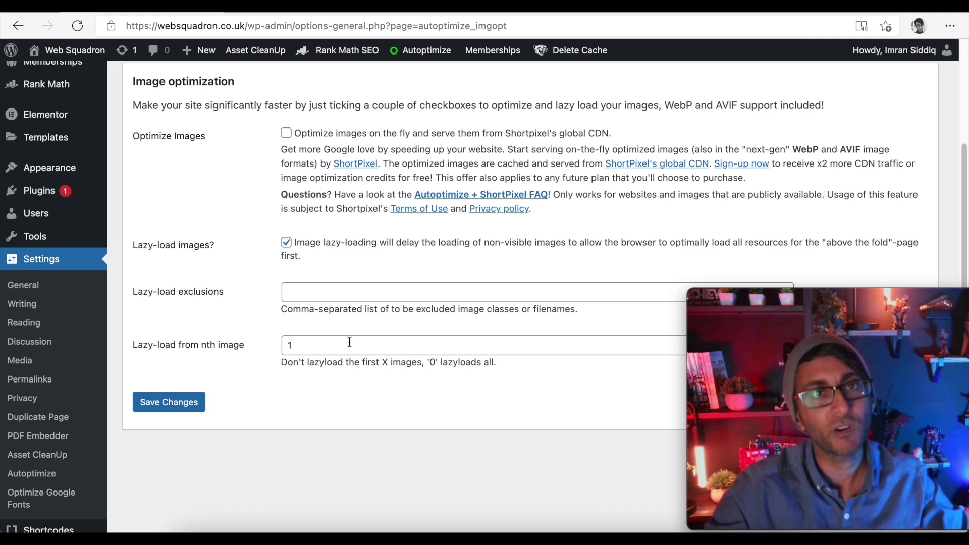
Step: Open Autoptimize's extra optimization settings and review the Google Fonts, emoji, preconnect and preload options
{"action": "scroll", "coordinate": [396, 201], "scroll_direction": "up", "scroll_amount": 5}
{"action": "left_click", "coordinate": [375, 212]}
{"action": "scroll", "coordinate": [459, 304], "scroll_direction": "down", "scroll_amount": 1}
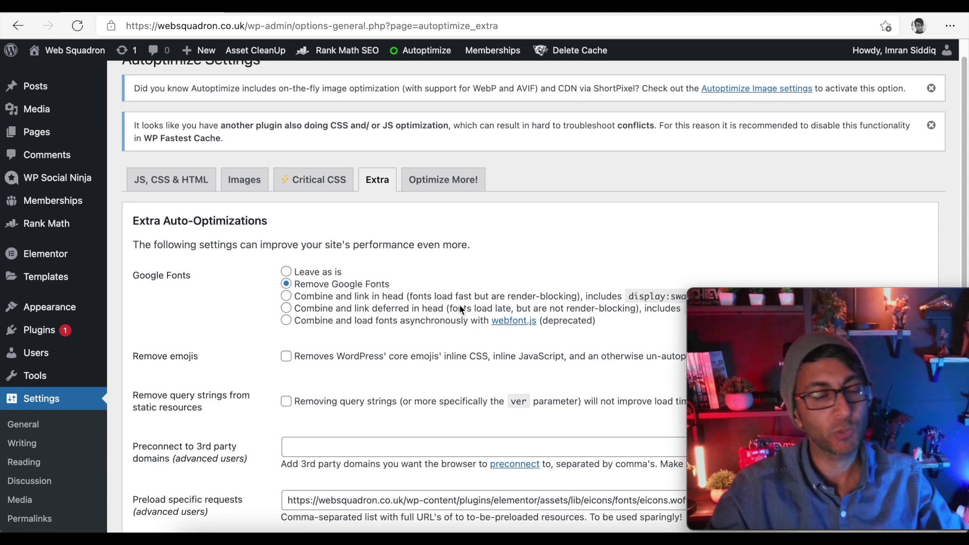
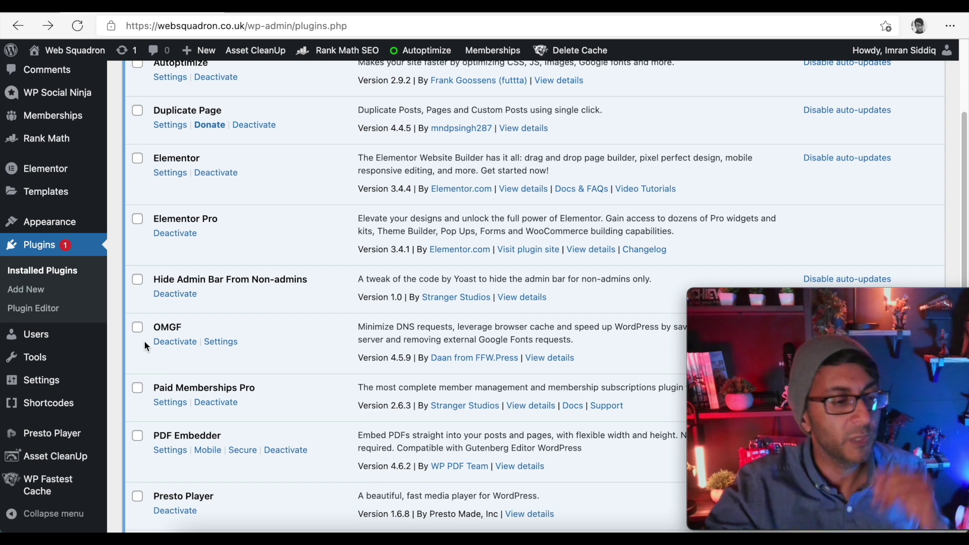
Step: Open the OMGF settings from the installed plugins and look through the font optimization options down to the managed fonts list
{"action": "left_click", "coordinate": [220, 343]}
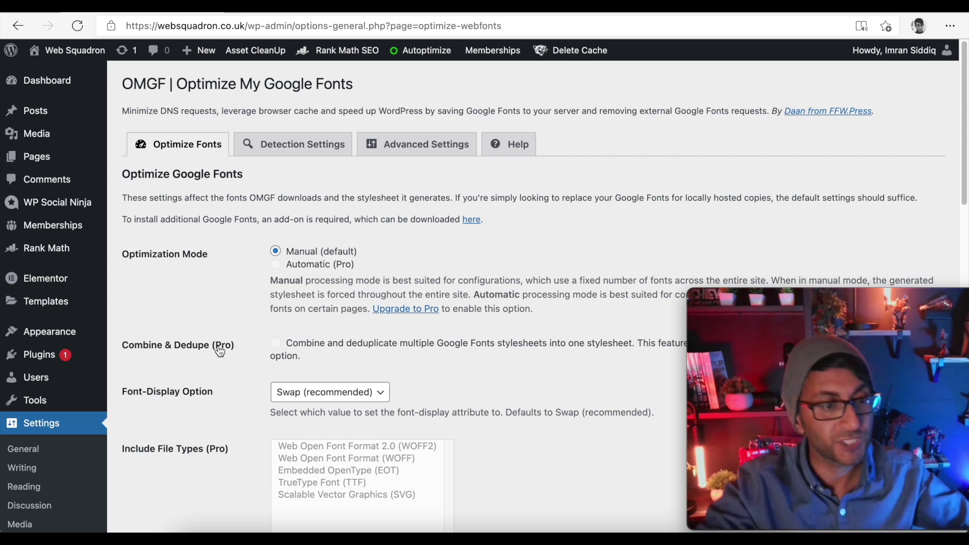
{"action": "scroll", "coordinate": [439, 343], "scroll_direction": "down", "scroll_amount": 15}
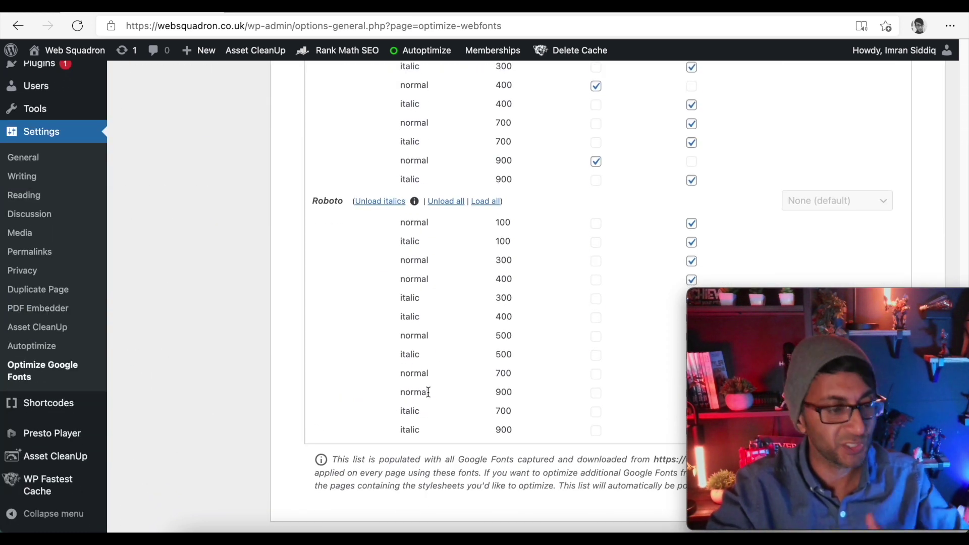
{"action": "scroll", "coordinate": [368, 416], "scroll_direction": "down", "scroll_amount": 4}
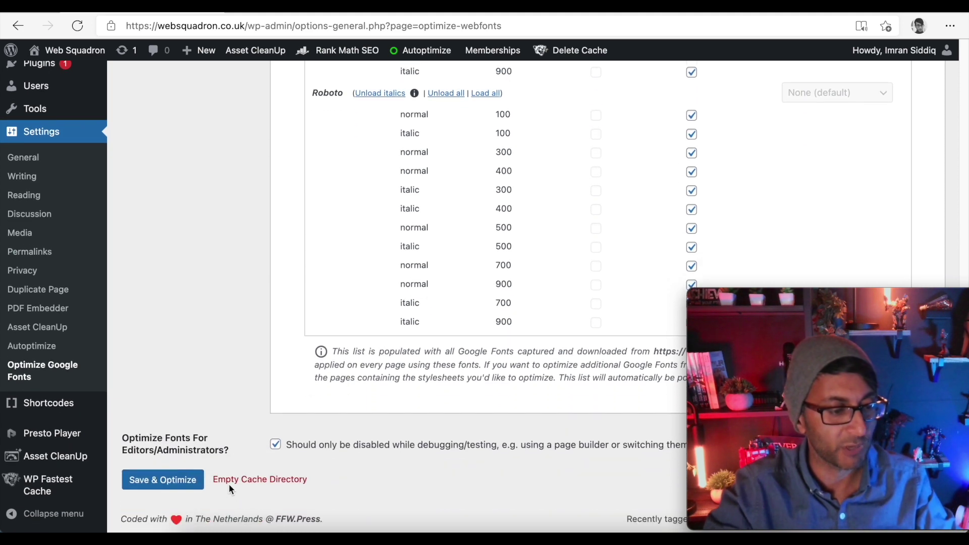
{"action": "scroll", "coordinate": [449, 323], "scroll_direction": "up", "scroll_amount": 2}
{"action": "scroll", "coordinate": [460, 305], "scroll_direction": "up", "scroll_amount": 4}
{"action": "scroll", "coordinate": [500, 327], "scroll_direction": "up", "scroll_amount": 7}
{"action": "scroll", "coordinate": [505, 327], "scroll_direction": "down", "scroll_amount": 8}
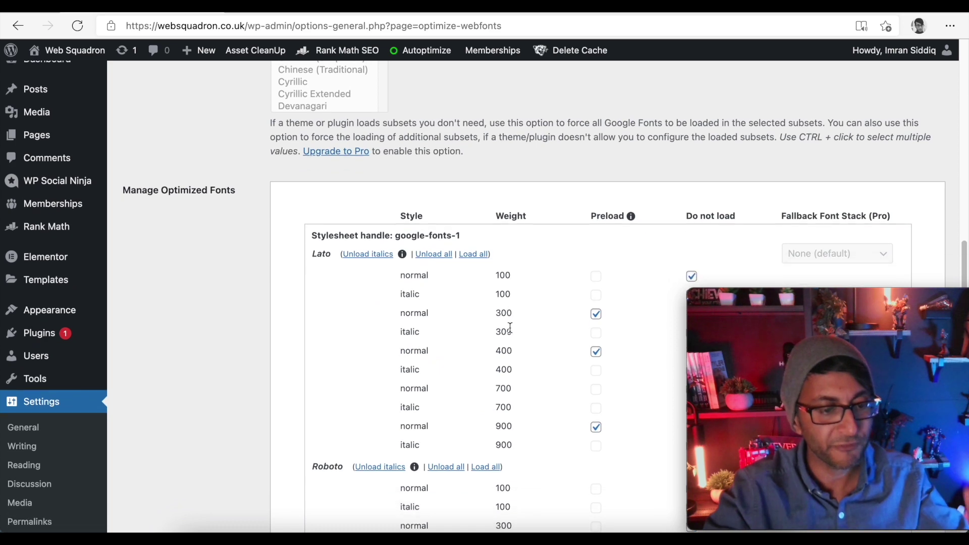
{"action": "scroll", "coordinate": [510, 327], "scroll_direction": "up", "scroll_amount": 4}
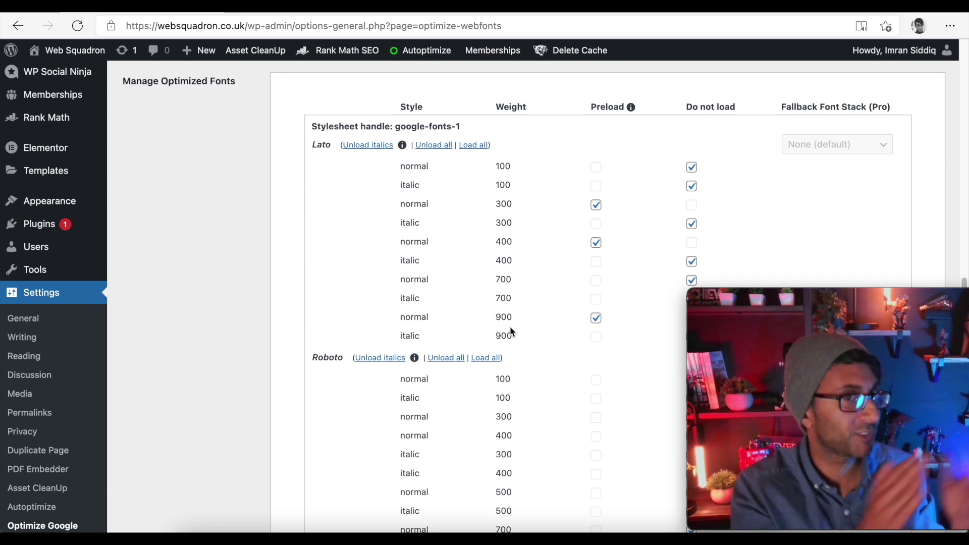
Step: Examine which Lato and Roboto styles and weights are set to preload or not load under Manage Optimized Fonts
{"action": "left_click", "coordinate": [596, 204]}
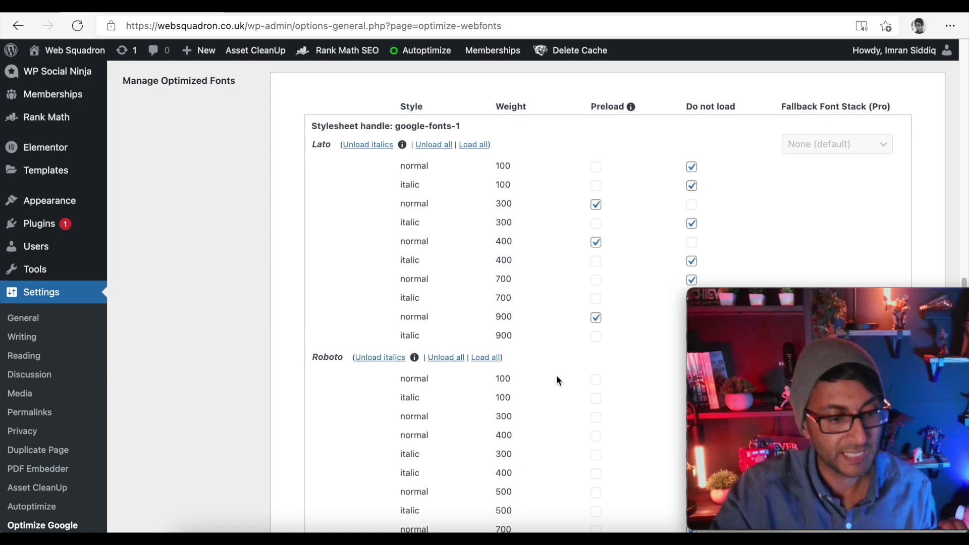
{"action": "scroll", "coordinate": [557, 376], "scroll_direction": "down", "scroll_amount": 3}
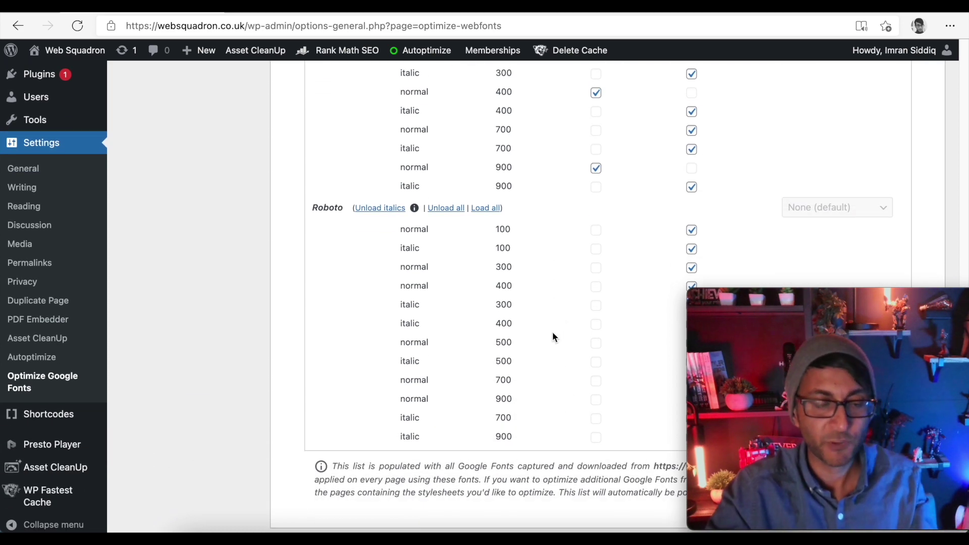
{"action": "scroll", "coordinate": [559, 338], "scroll_direction": "up", "scroll_amount": 2}
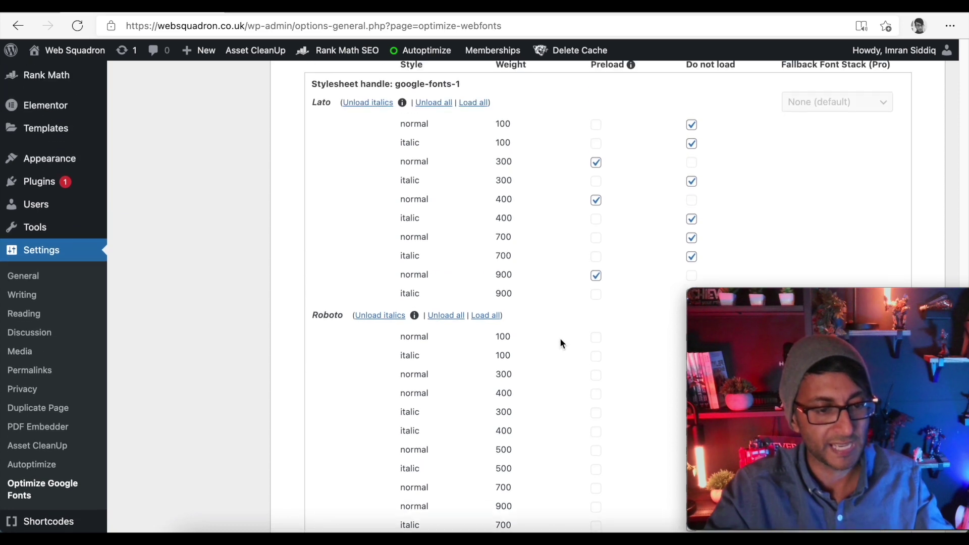
{"action": "scroll", "coordinate": [464, 334], "scroll_direction": "down", "scroll_amount": 1}
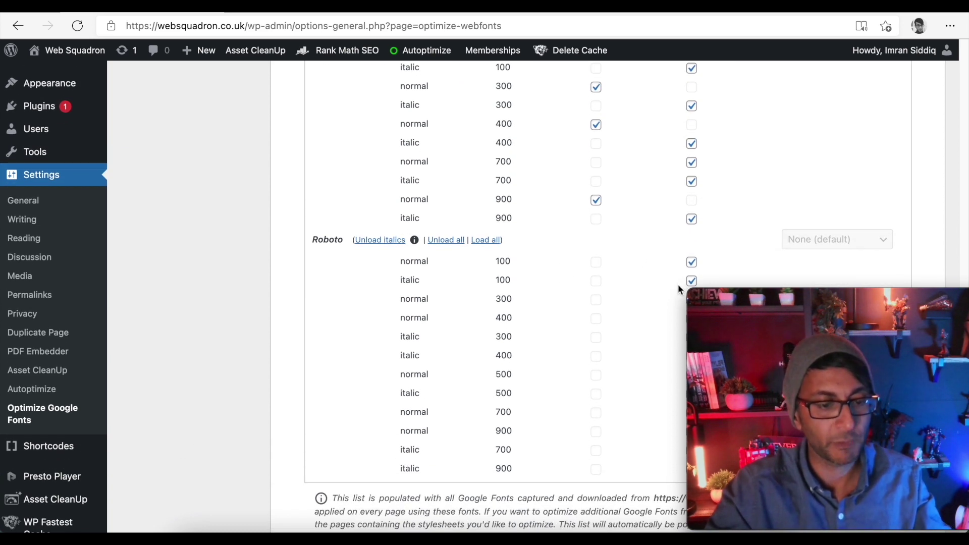
{"action": "scroll", "coordinate": [679, 285], "scroll_direction": "down", "scroll_amount": 3}
{"action": "left_click", "coordinate": [690, 190]}
{"action": "scroll", "coordinate": [673, 222], "scroll_direction": "up", "scroll_amount": 10}
{"action": "scroll", "coordinate": [648, 217], "scroll_direction": "down", "scroll_amount": 3}
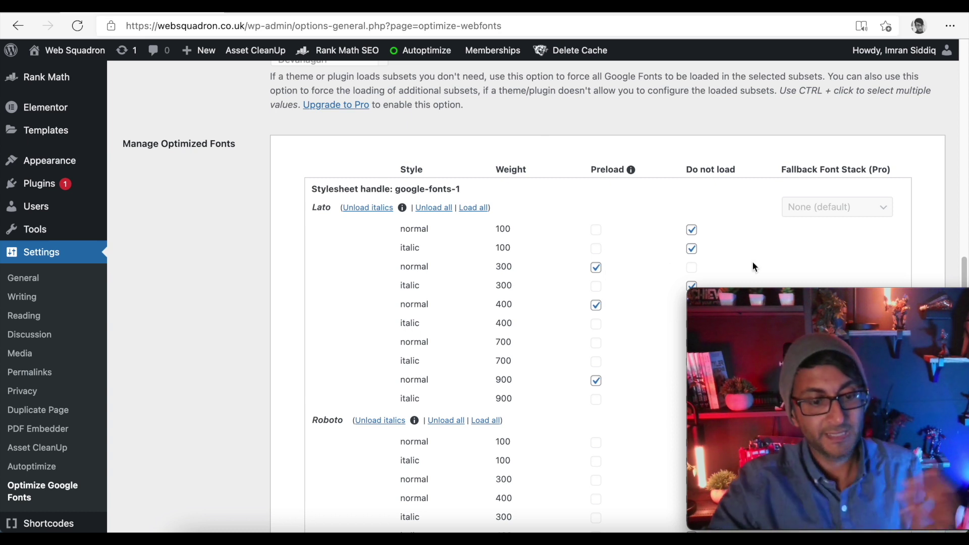
{"action": "right_click", "coordinate": [744, 530]}
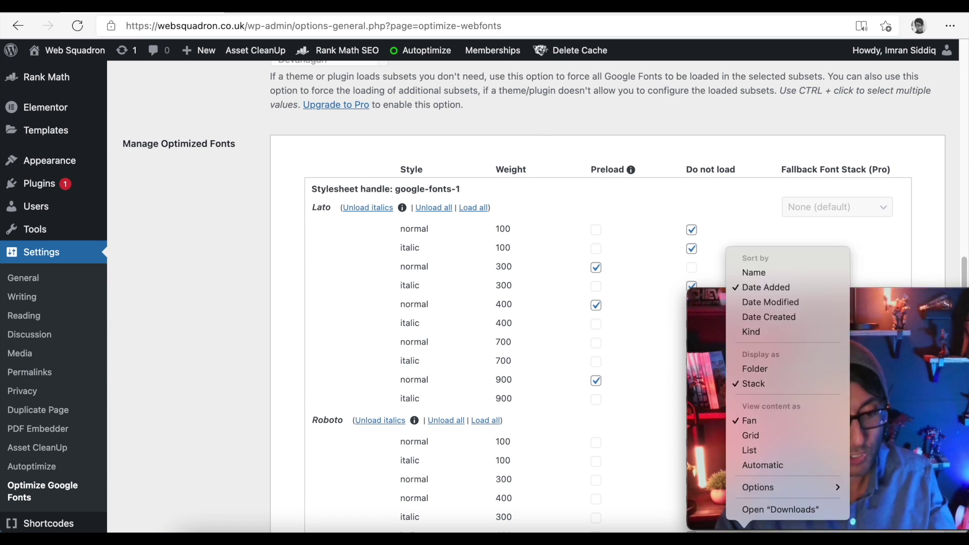
{"action": "left_click", "coordinate": [634, 487]}
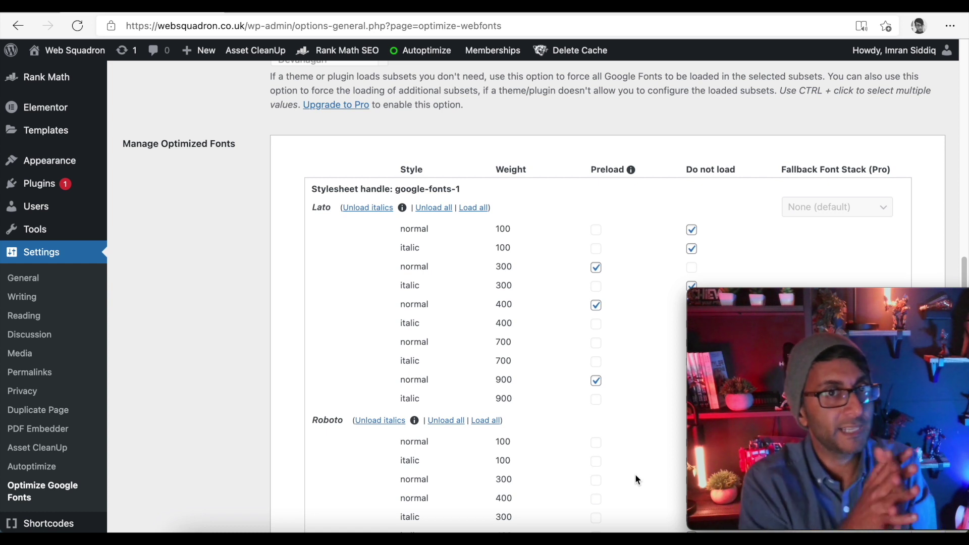
Step: Visit the live Web Squadron homepage and look through its sections to check how the optimized page loads and displays
{"action": "mouse_move", "coordinate": [65, 51]}
{"action": "left_click", "coordinate": [69, 72]}
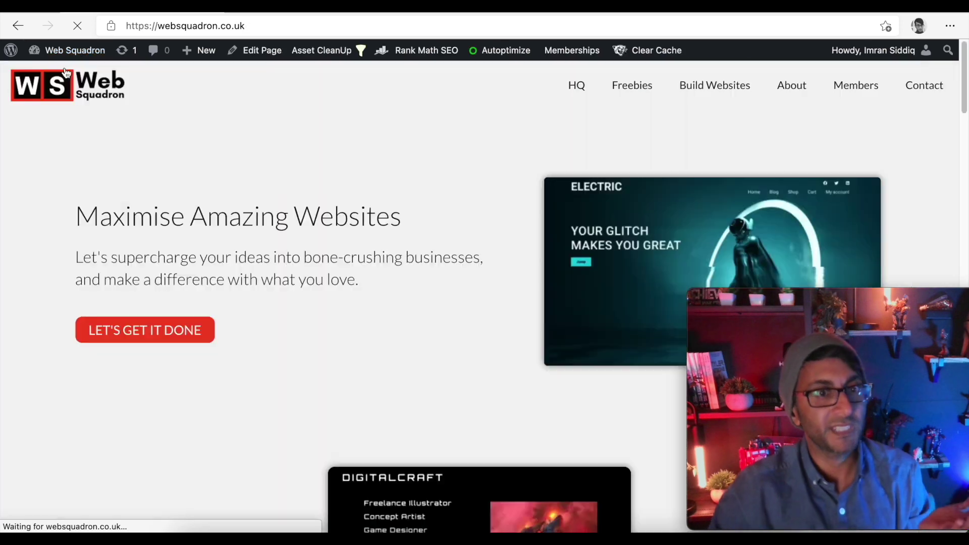
{"action": "scroll", "coordinate": [490, 360], "scroll_direction": "down", "scroll_amount": 5}
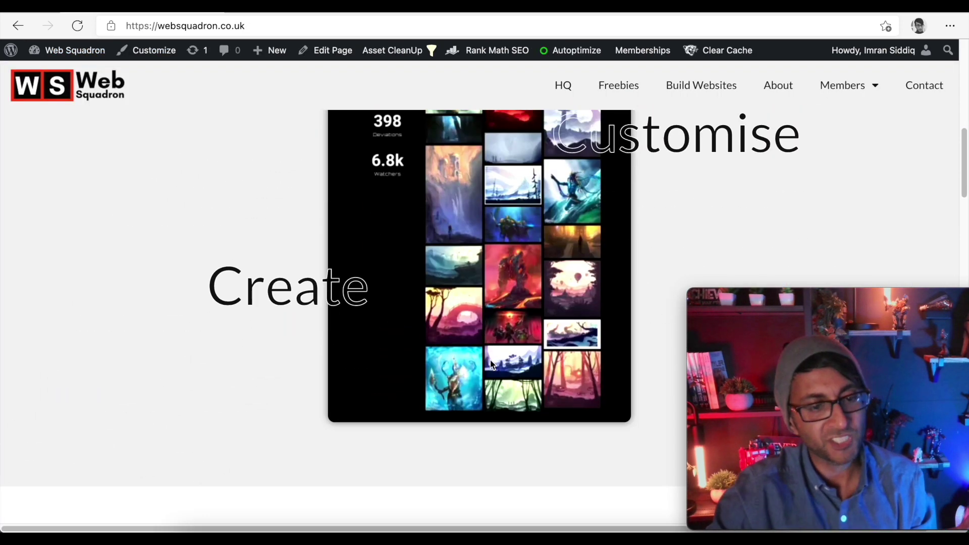
{"action": "scroll", "coordinate": [489, 359], "scroll_direction": "up", "scroll_amount": 3}
{"action": "scroll", "coordinate": [490, 359], "scroll_direction": "down", "scroll_amount": 10}
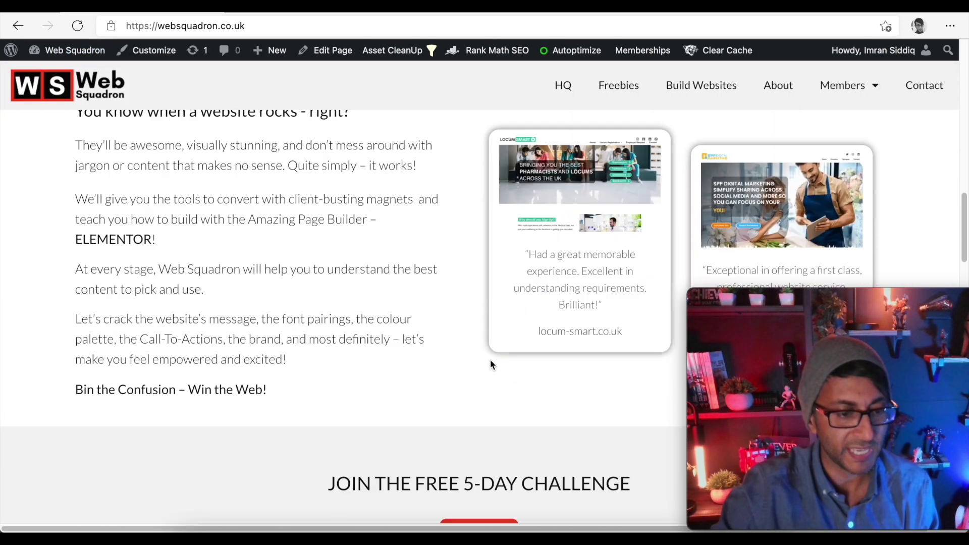
{"action": "scroll", "coordinate": [489, 363], "scroll_direction": "up", "scroll_amount": 1}
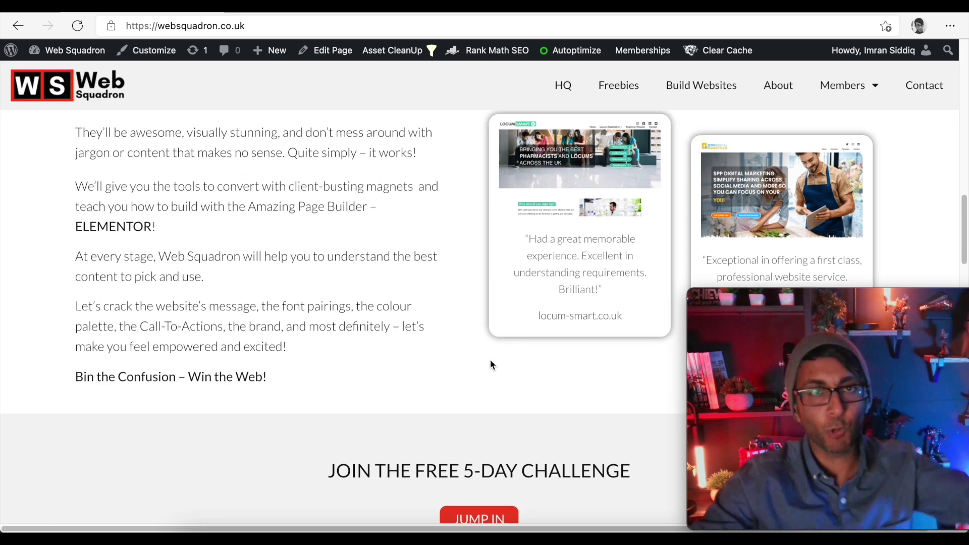
{"action": "scroll", "coordinate": [490, 363], "scroll_direction": "up", "scroll_amount": 15}
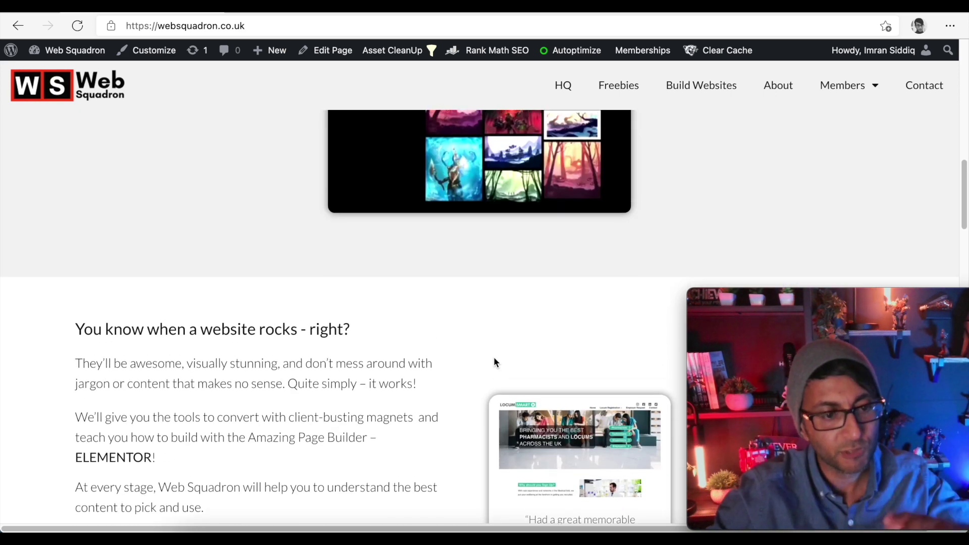